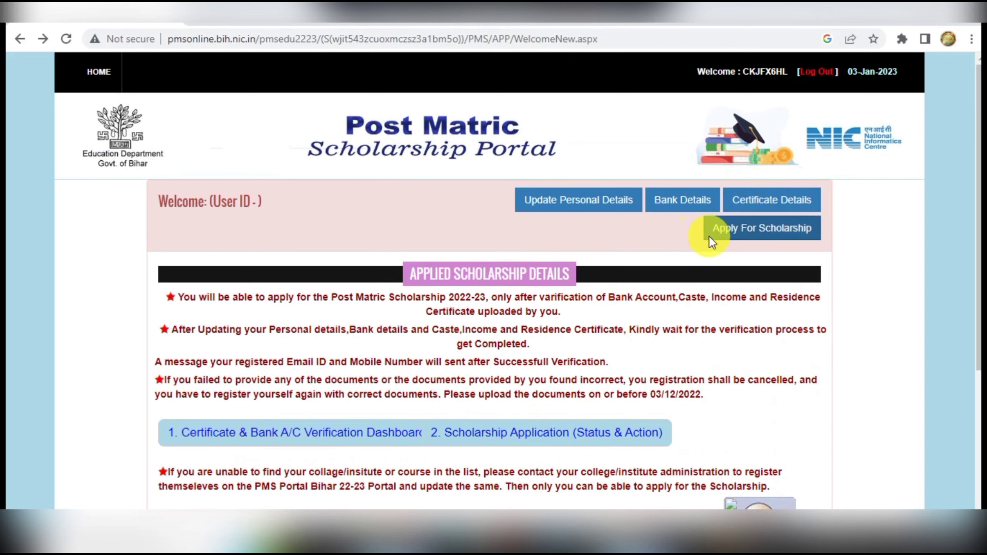
Open the Apply for Scholarship form from the welcome dashboard
left_click(752, 231)
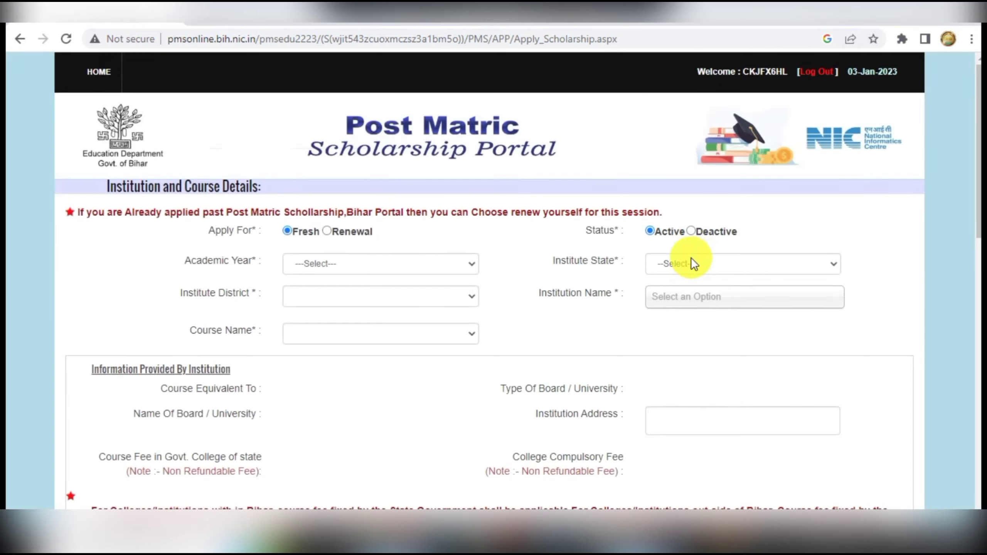
Choose academic year 2022-2023, institute state BIHAR and district GAYA
left_click(357, 264)
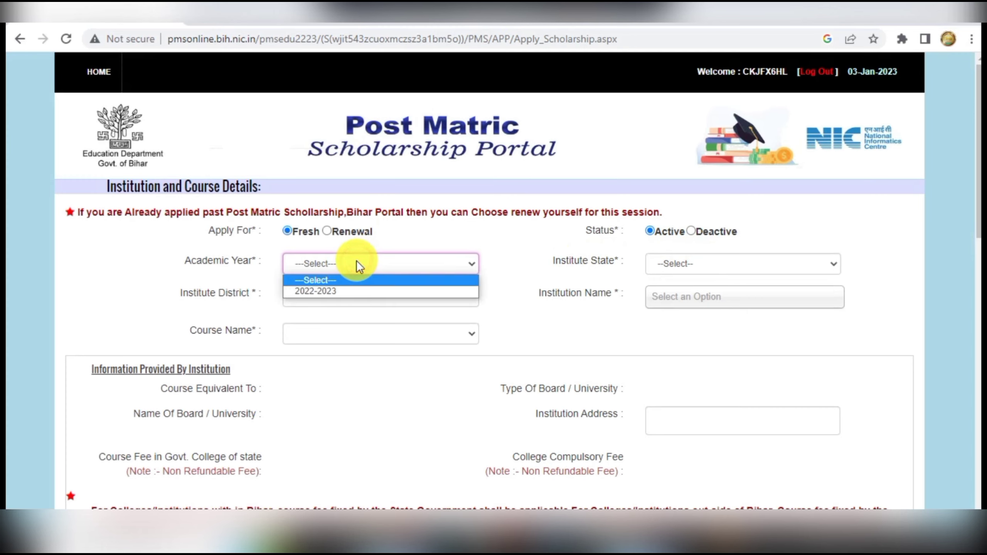
left_click(347, 286)
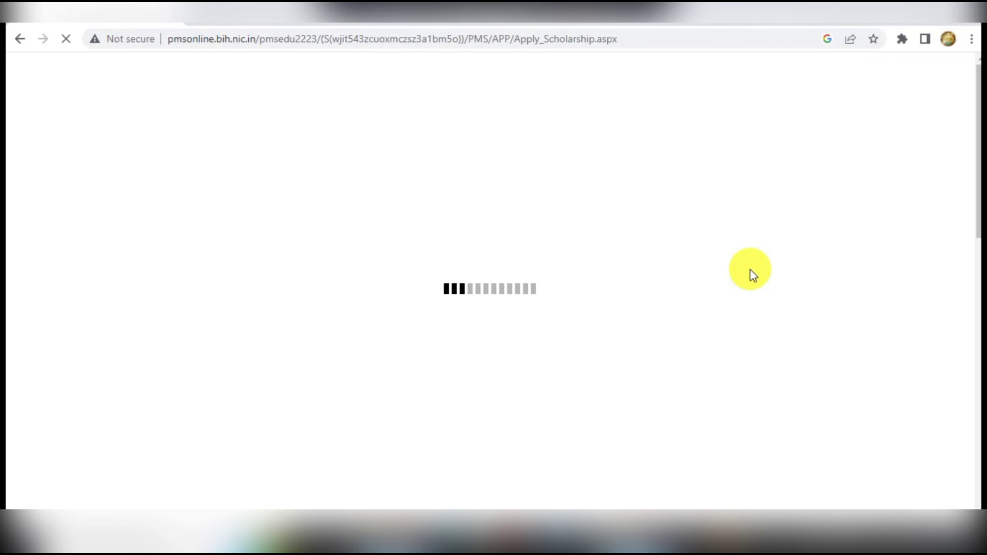
left_click(738, 261)
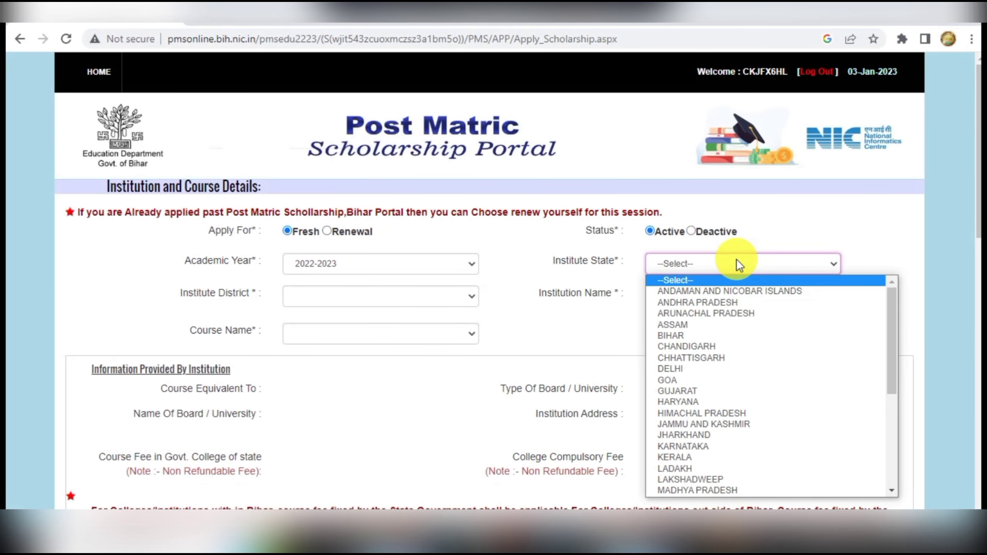
left_click(681, 335)
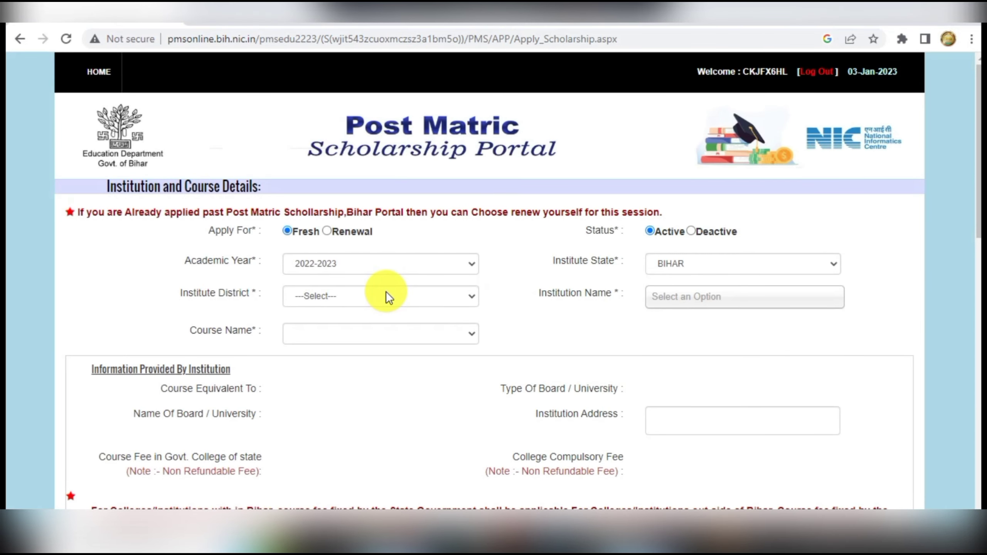
left_click(342, 293)
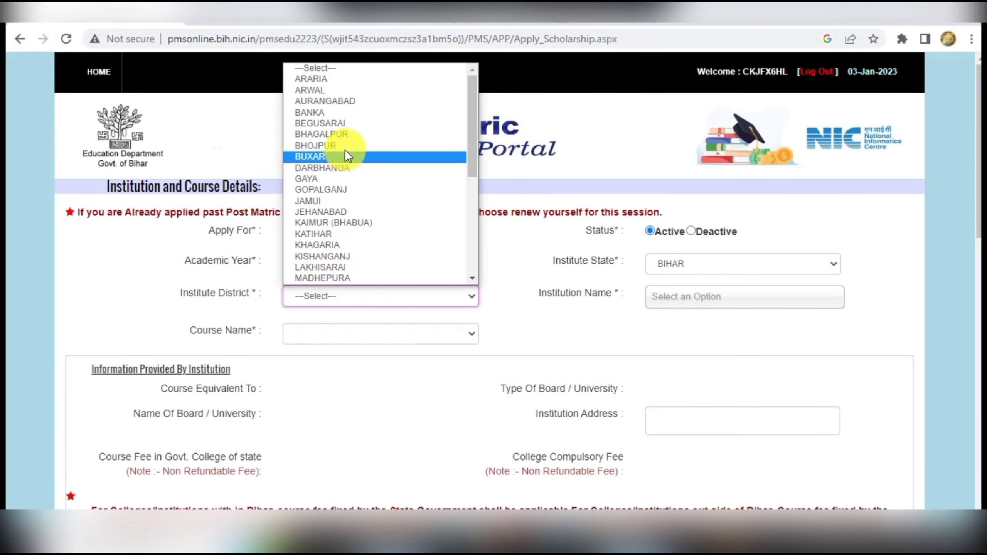
left_click(319, 178)
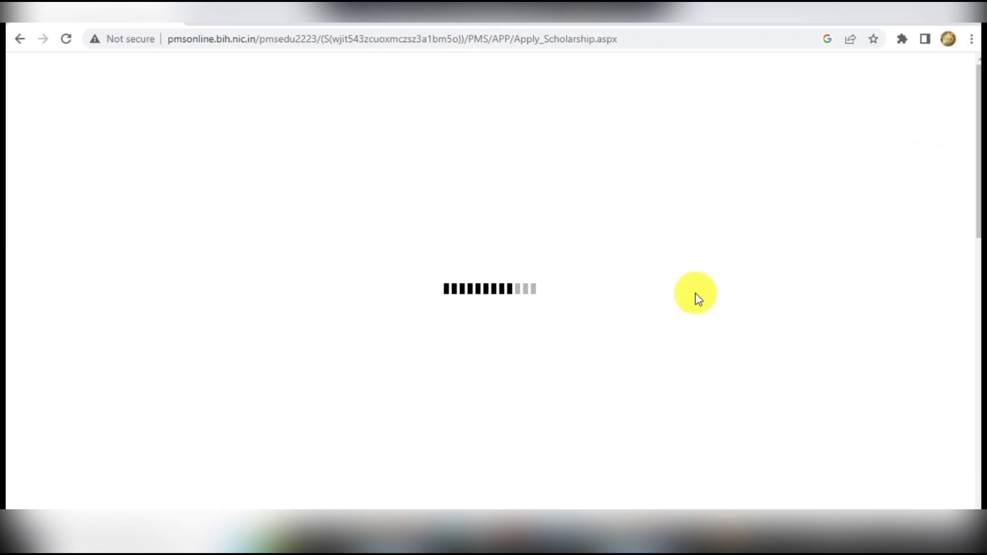
Select institution BRIJ BIHARI H.S BADAUAN FATEHPUR and course Senior Secondary(10+2) Science
left_click(695, 297)
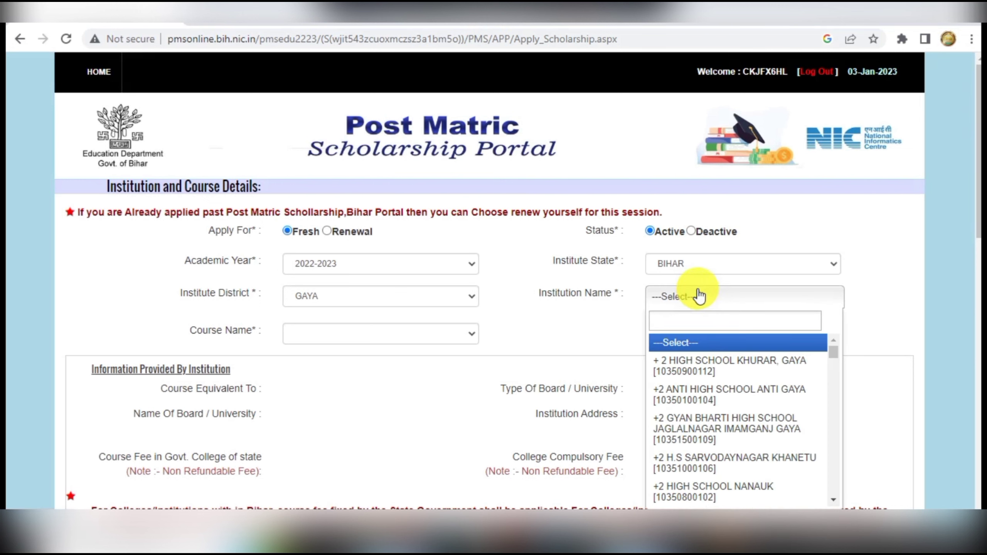
type("BR")
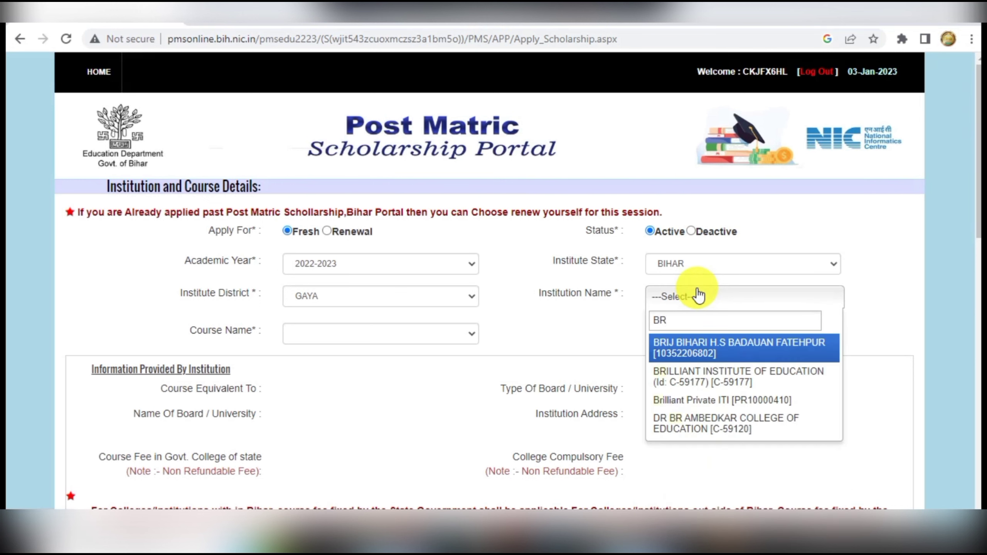
key("Return")
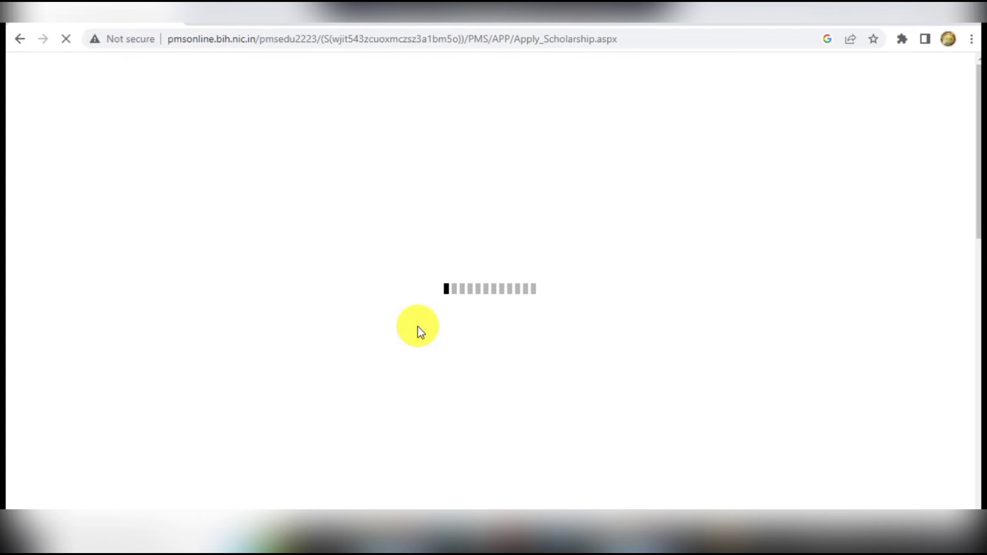
left_click(413, 332)
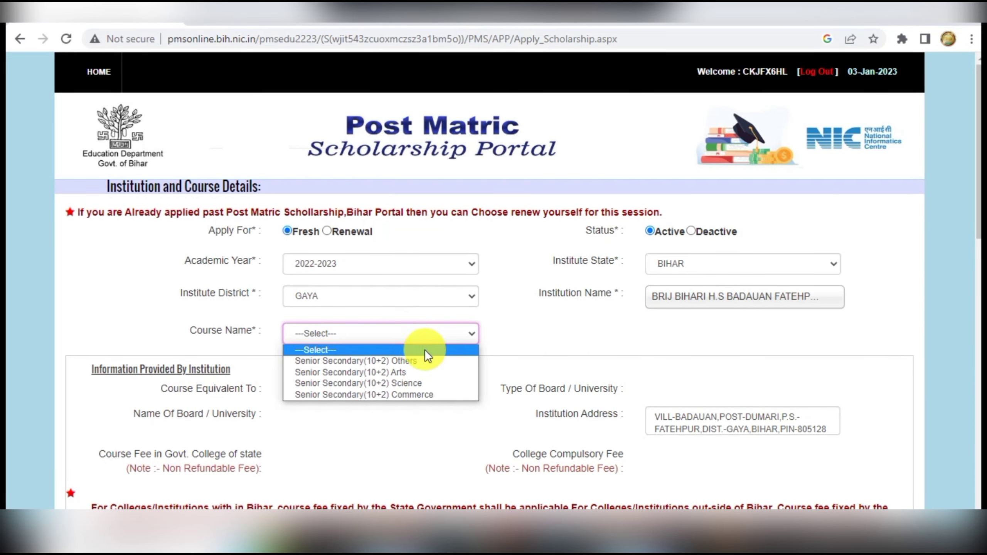
left_click(442, 381)
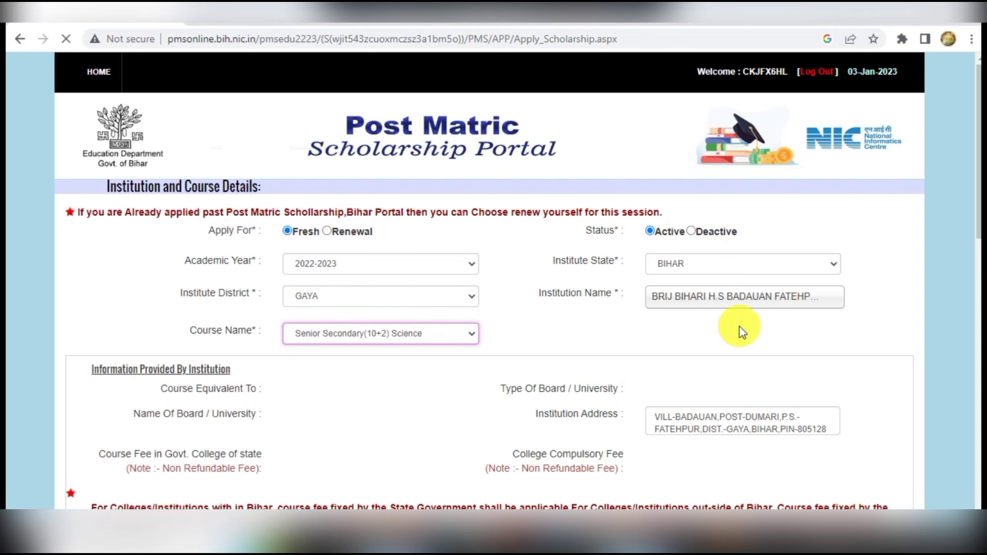
scroll(739, 328, "down", 2)
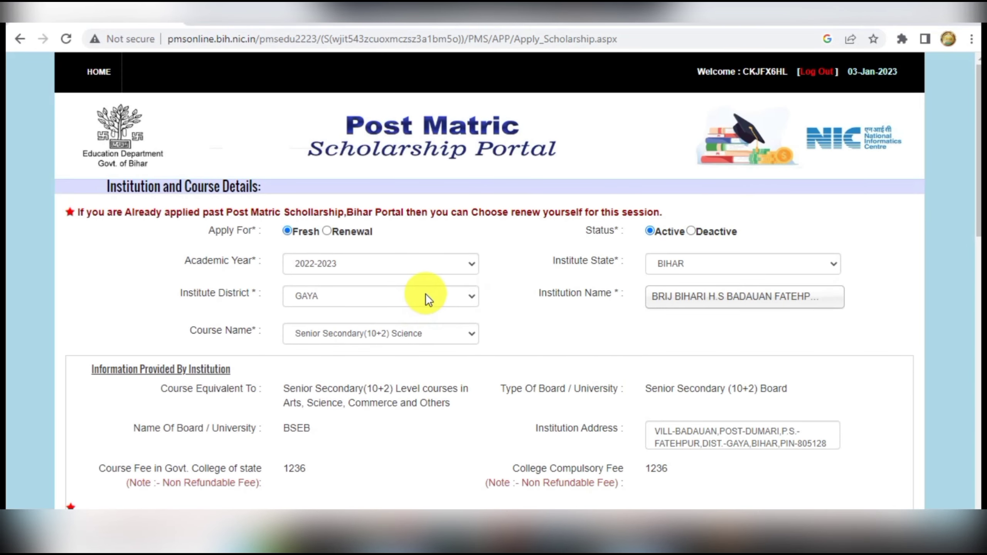
scroll(427, 302, "down", 6)
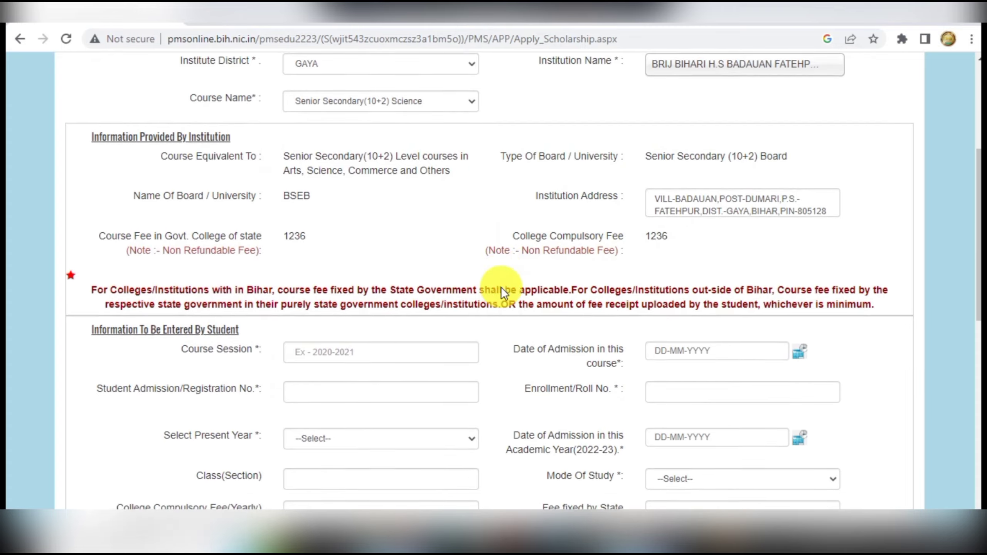
Set Course Session to 2021-2023 by searching '202' and picking the suggestion
scroll(501, 287, "down", 3)
left_click(351, 223)
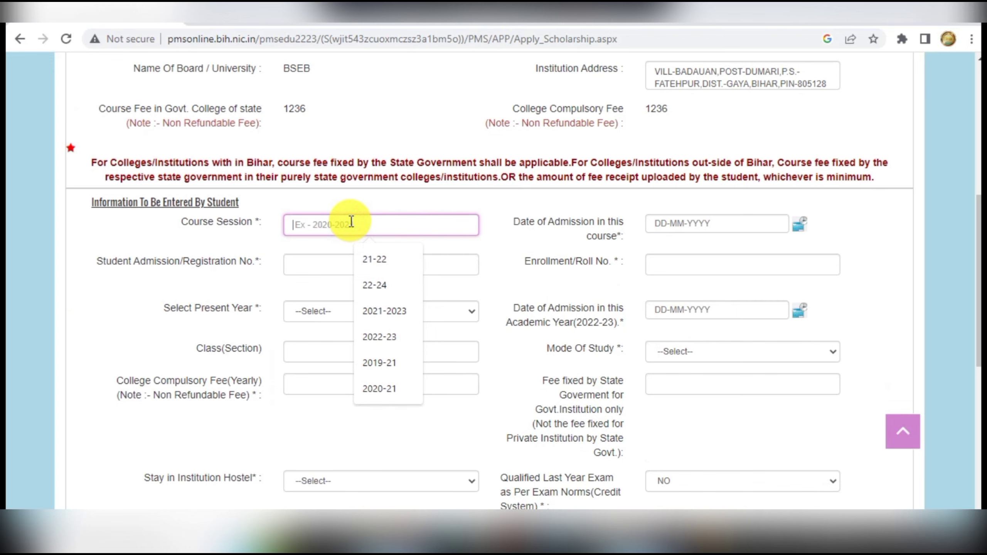
type("202")
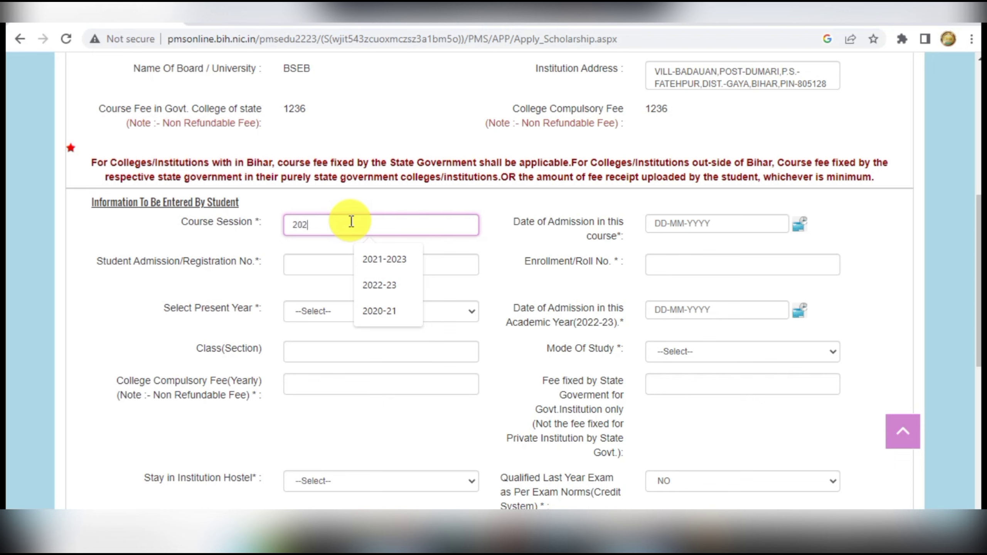
left_click(383, 259)
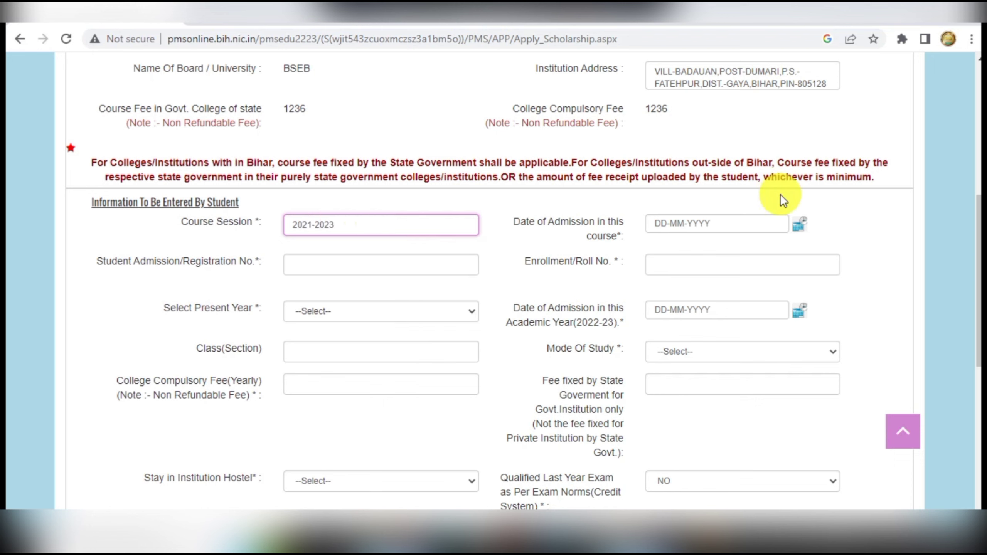
left_click(711, 222)
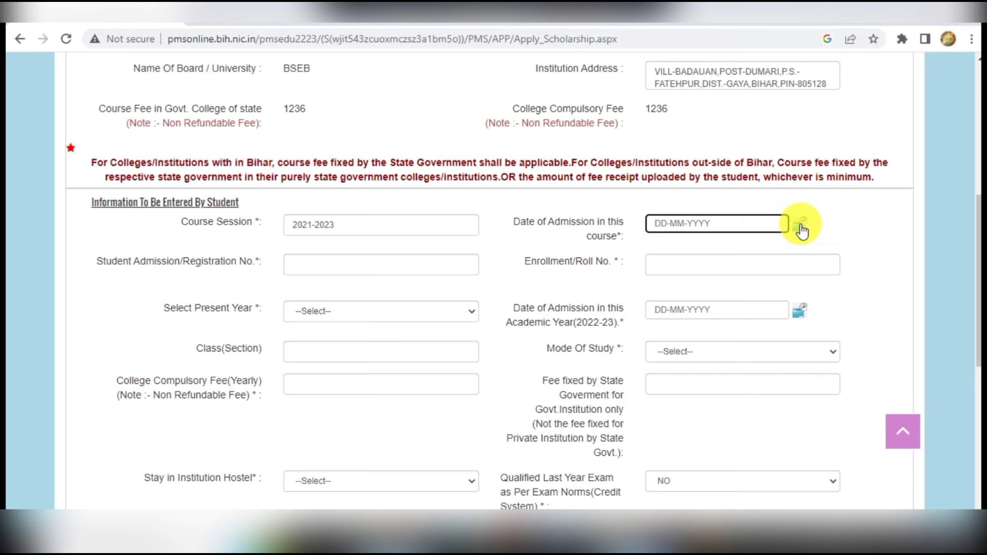
Set the Date of Admission in this course to 27 August 2021 via the calendar
left_click(800, 228)
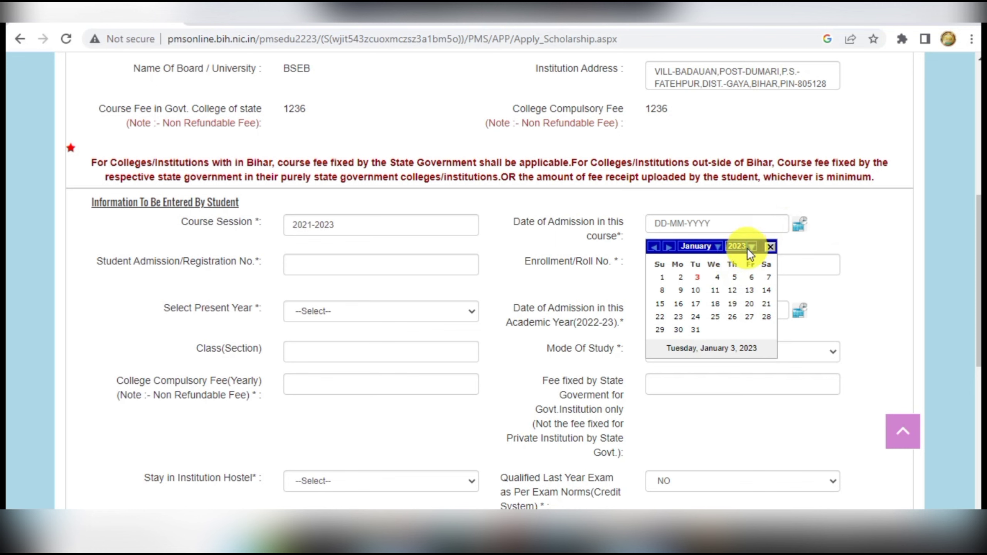
left_click(750, 247)
left_click(751, 310)
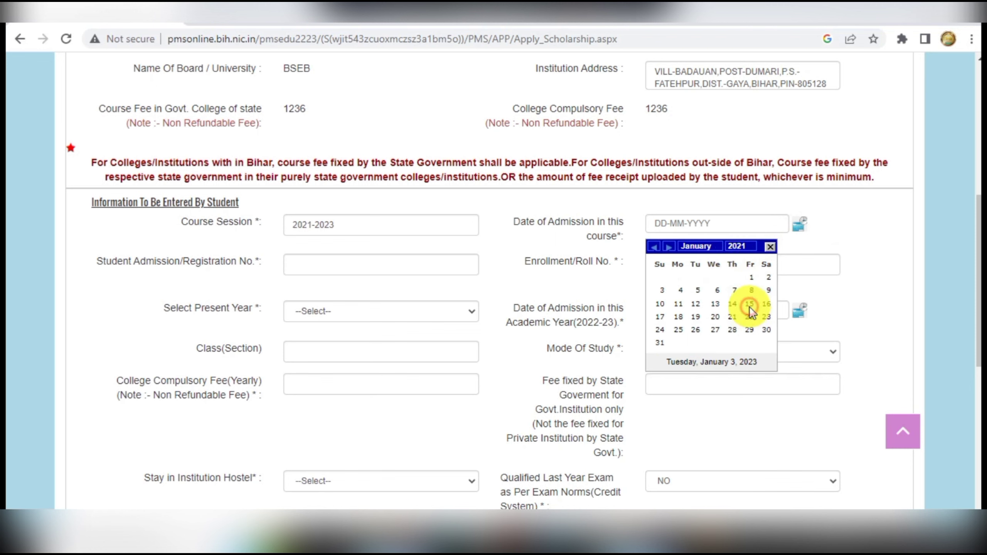
left_click(709, 246)
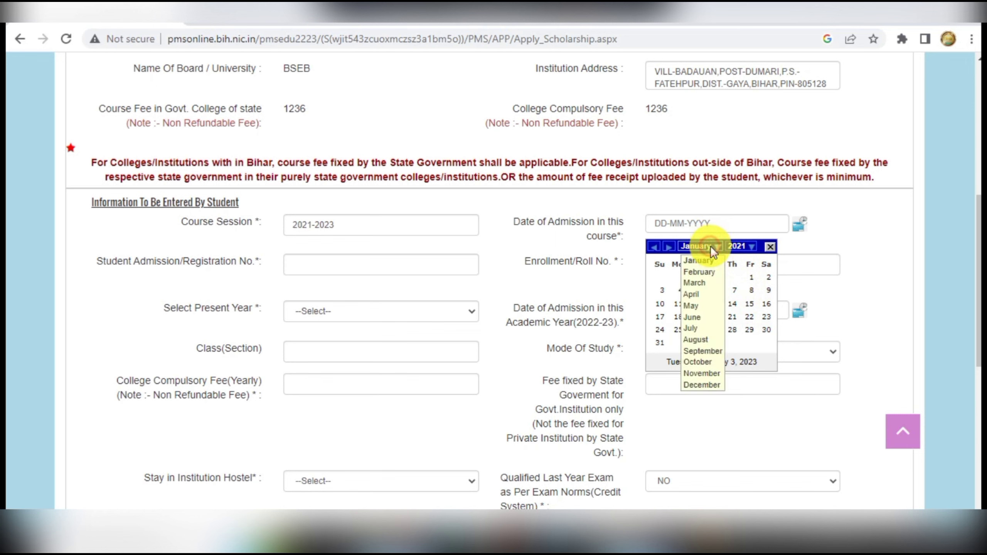
left_click(705, 338)
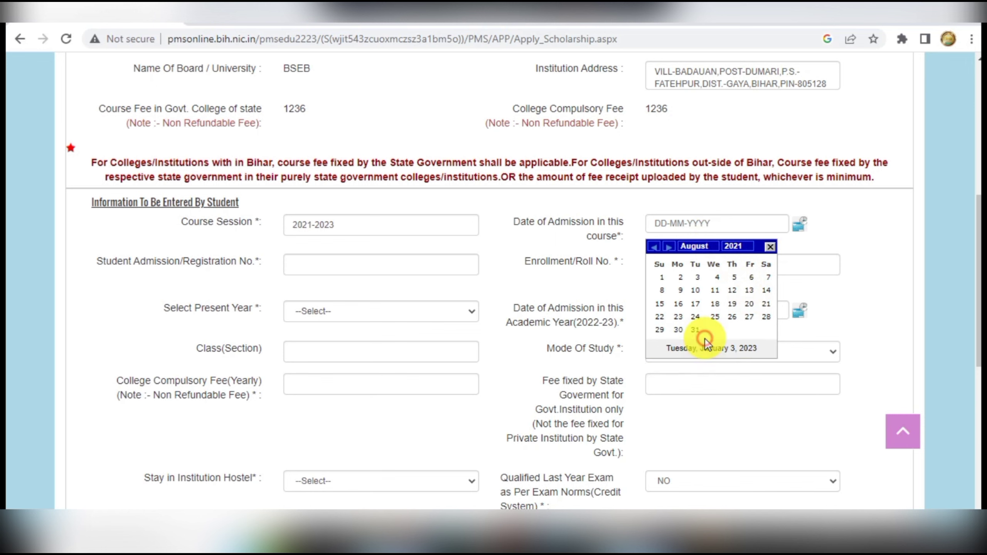
left_click(751, 318)
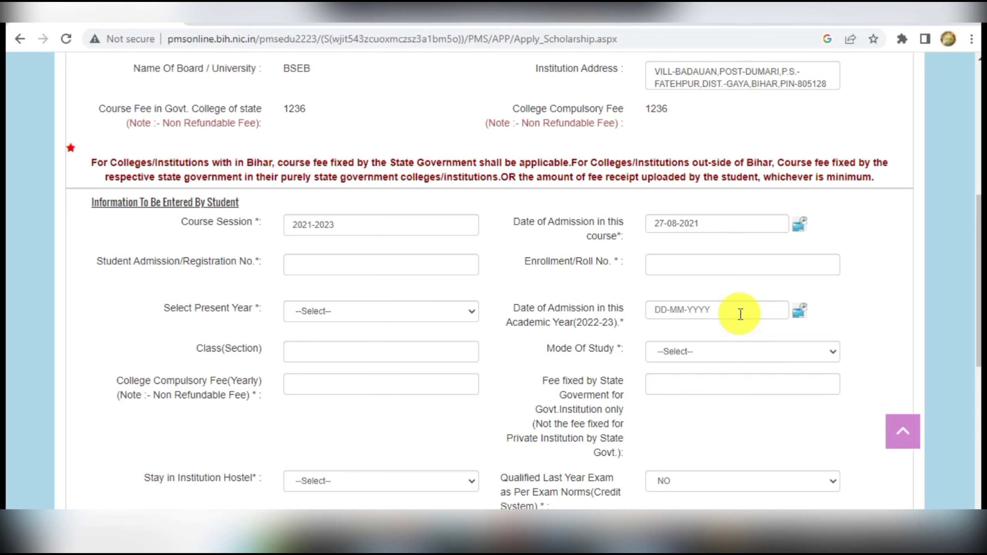
left_click(394, 262)
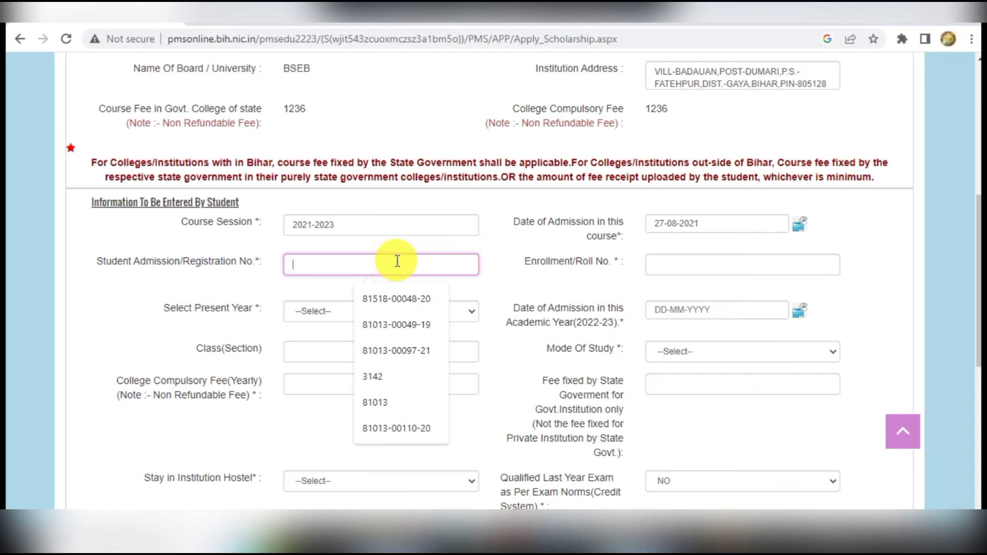
Enter the admission/registration and roll numbers, and set Present Year to 1
type("523")
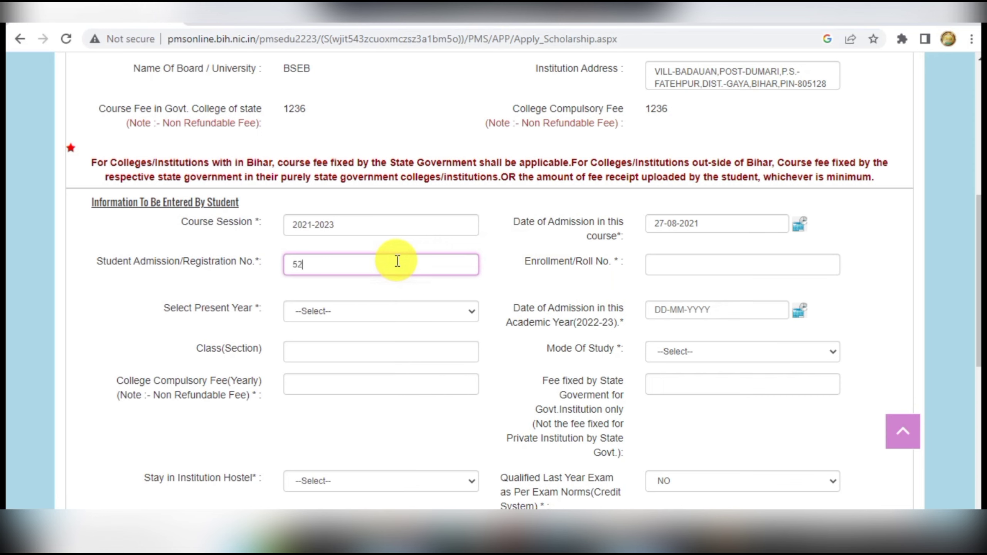
left_click(736, 265)
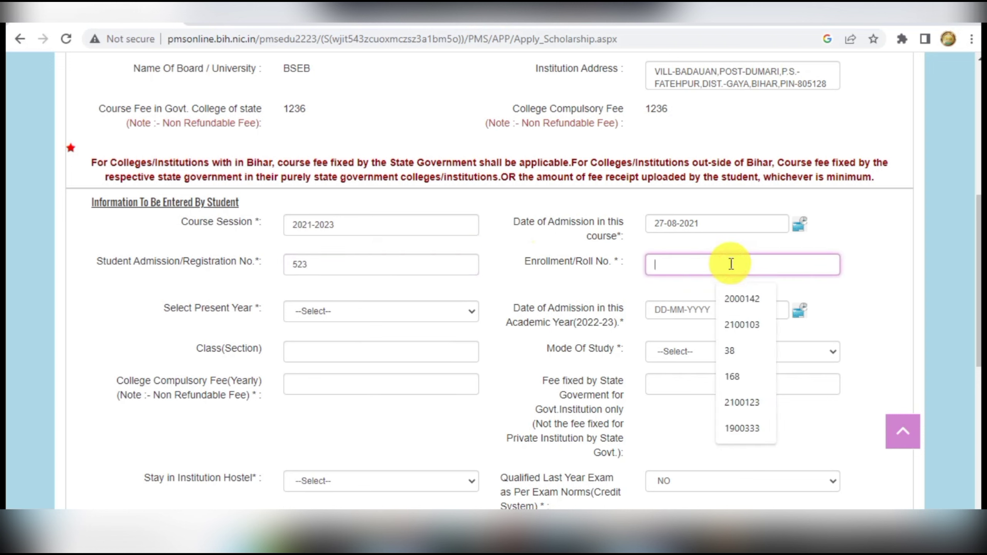
type("23")
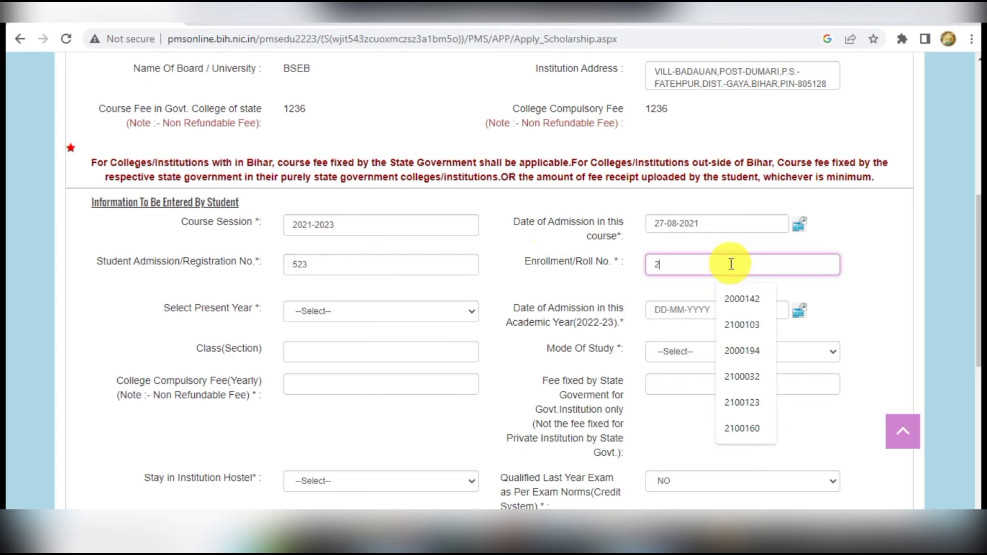
left_click(381, 317)
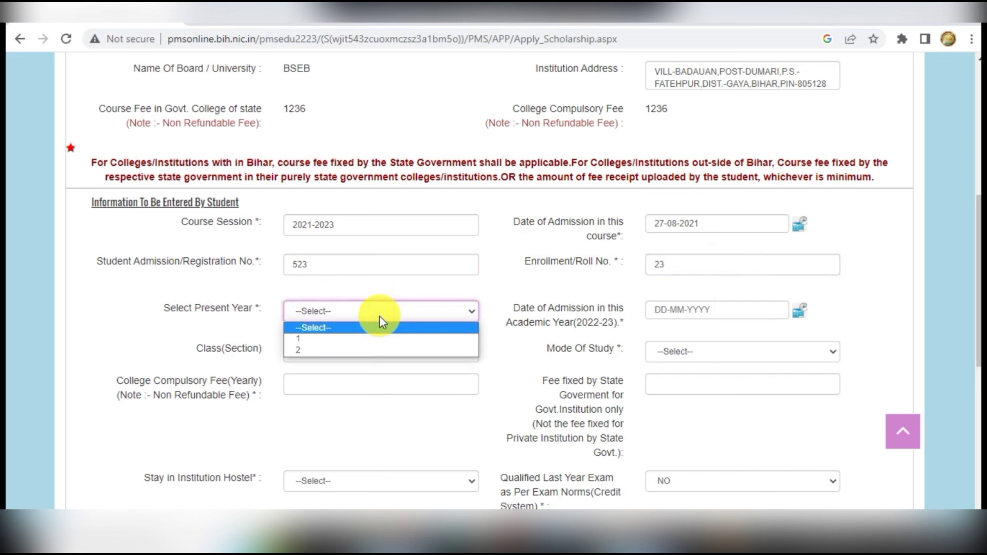
left_click(359, 338)
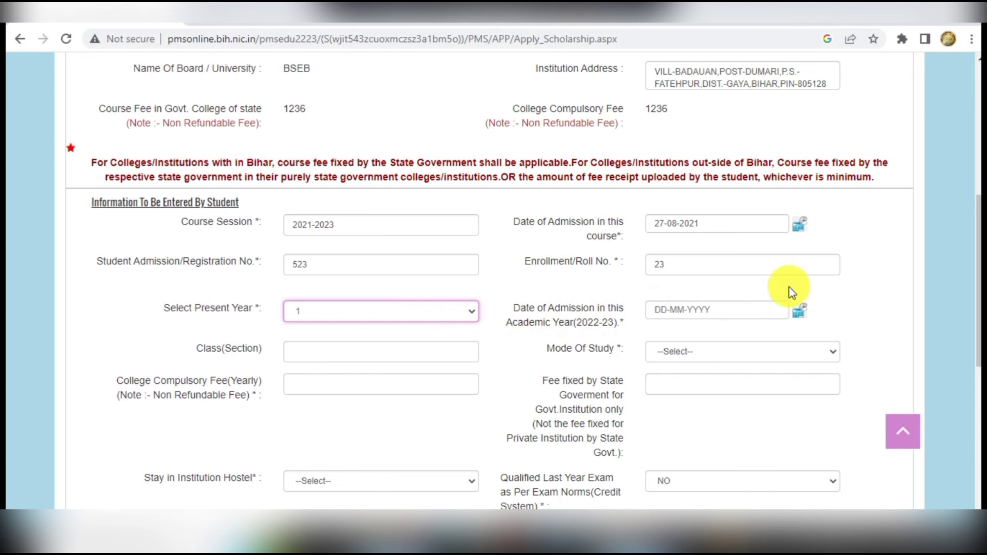
left_click(742, 314)
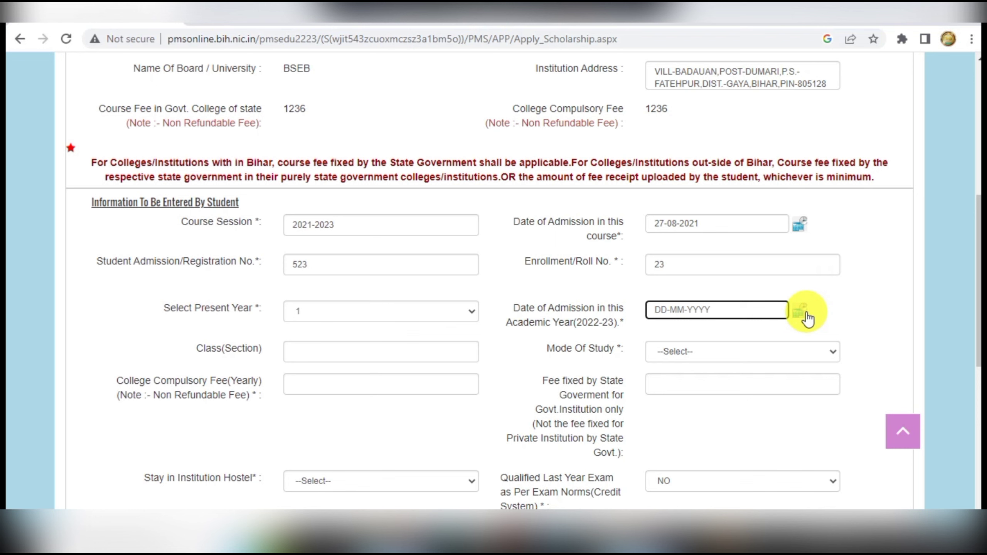
Set the academic-year admission date to 27-08-2021 using the calendar
left_click(806, 316)
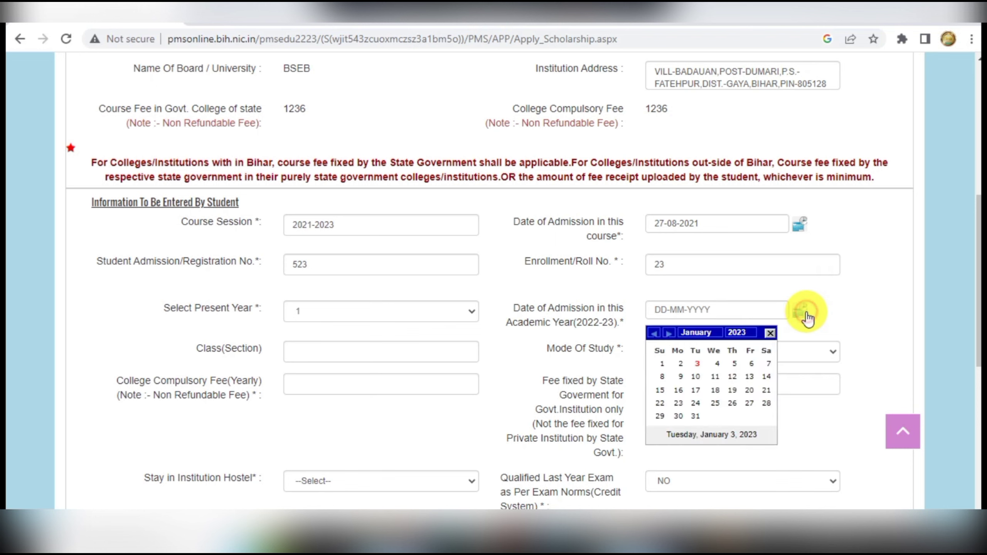
left_click(749, 334)
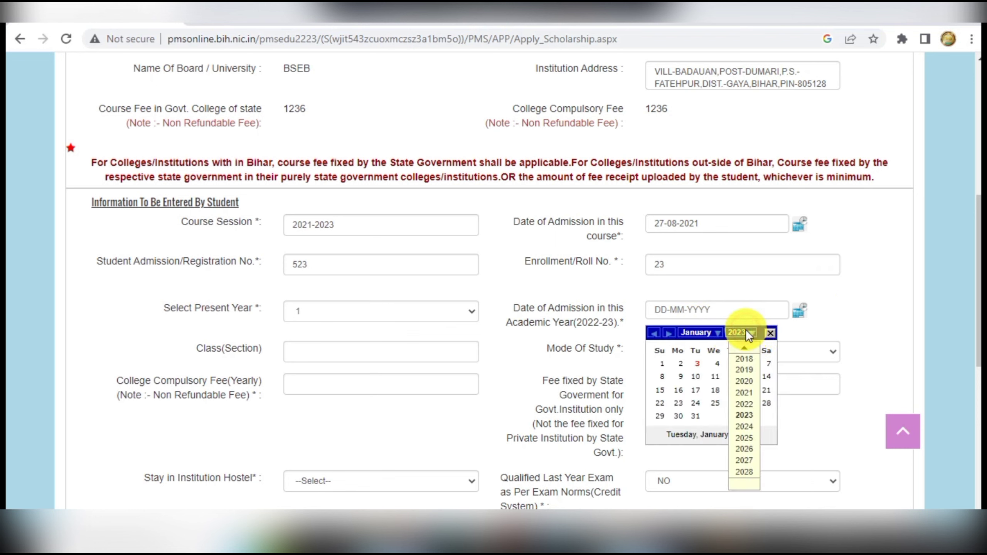
left_click(755, 397)
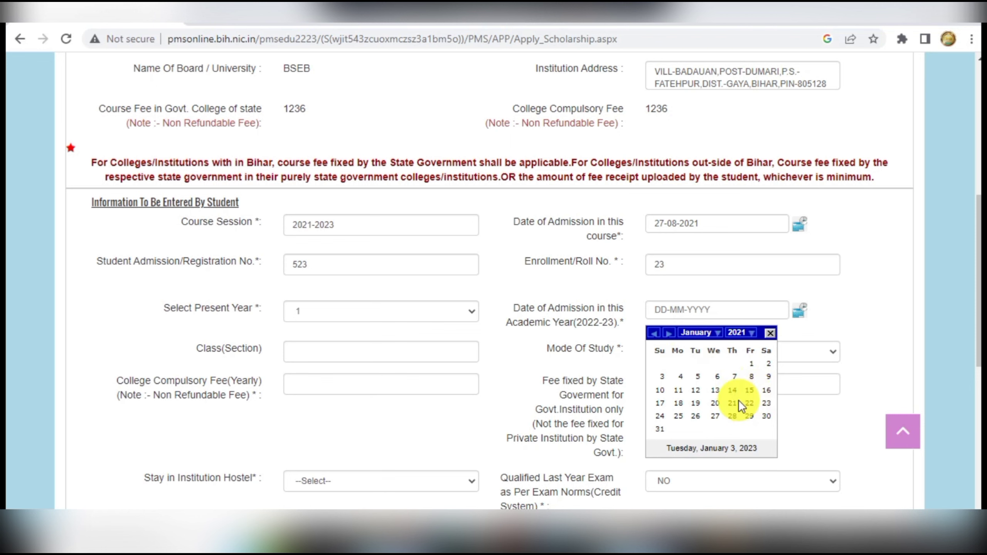
left_click(697, 334)
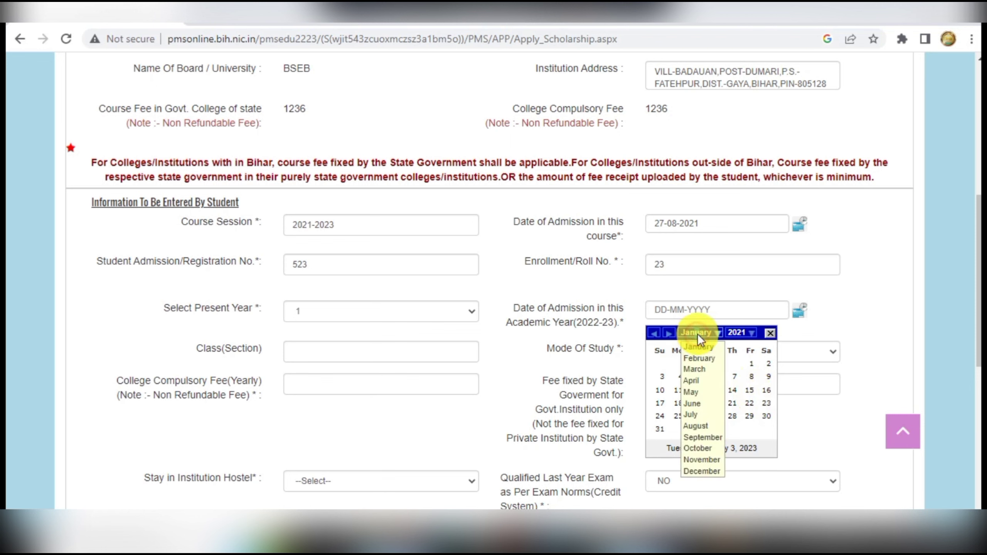
left_click(711, 428)
left_click(750, 403)
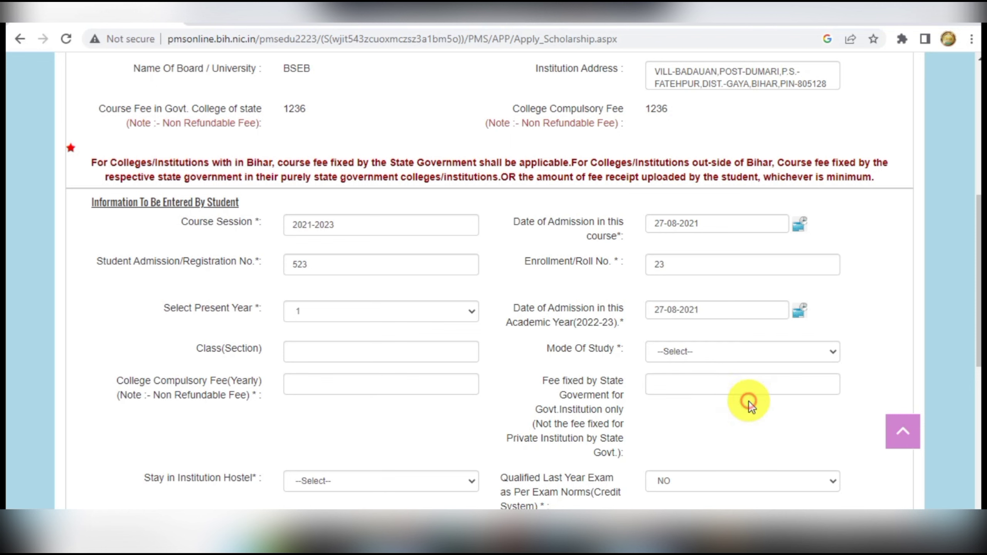
Choose Class(Section) A and Mode Of Study Regular
left_click(333, 353)
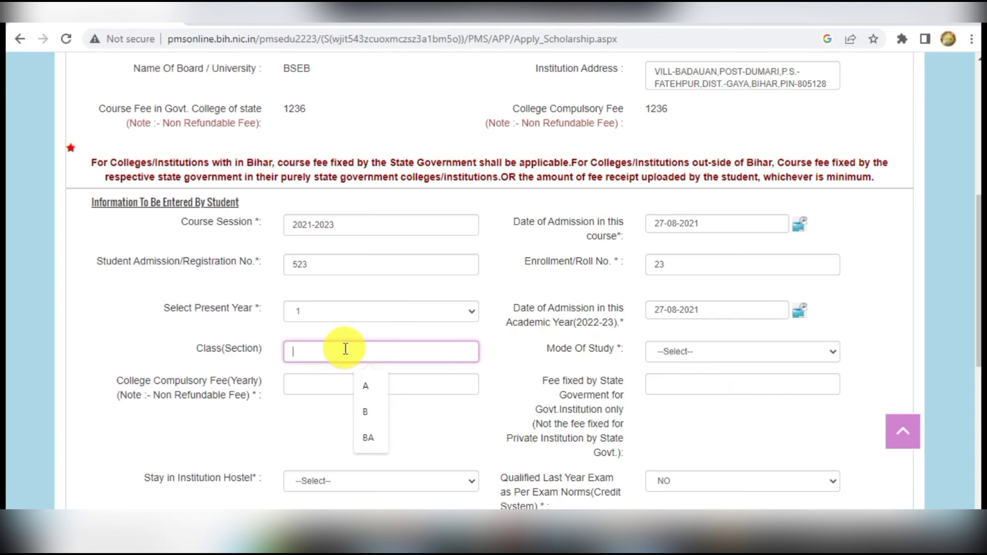
left_click(369, 387)
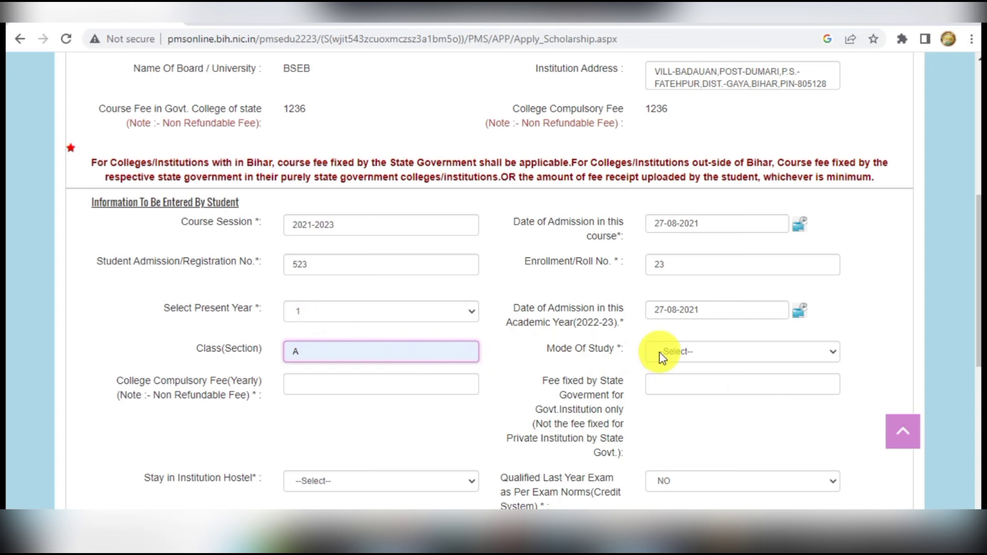
left_click(689, 354)
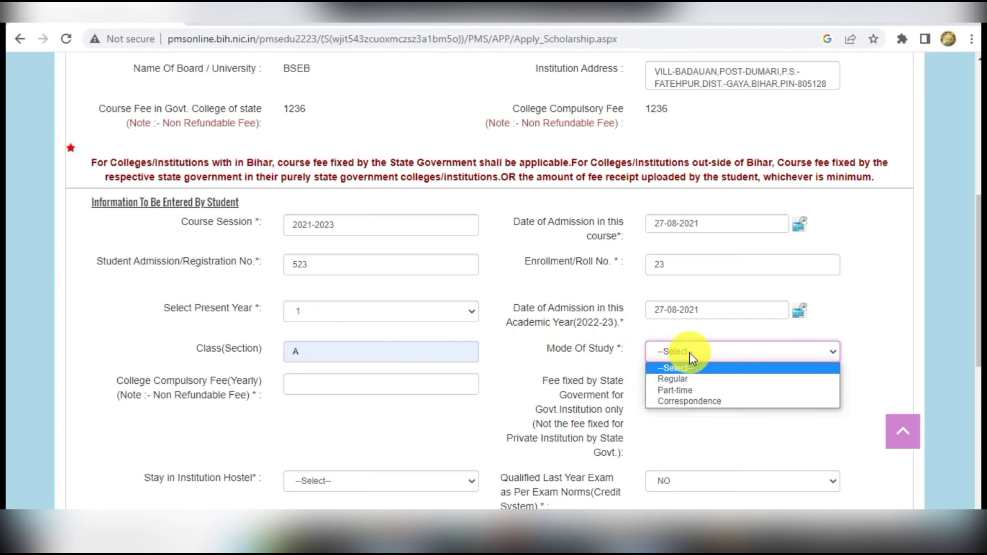
left_click(688, 380)
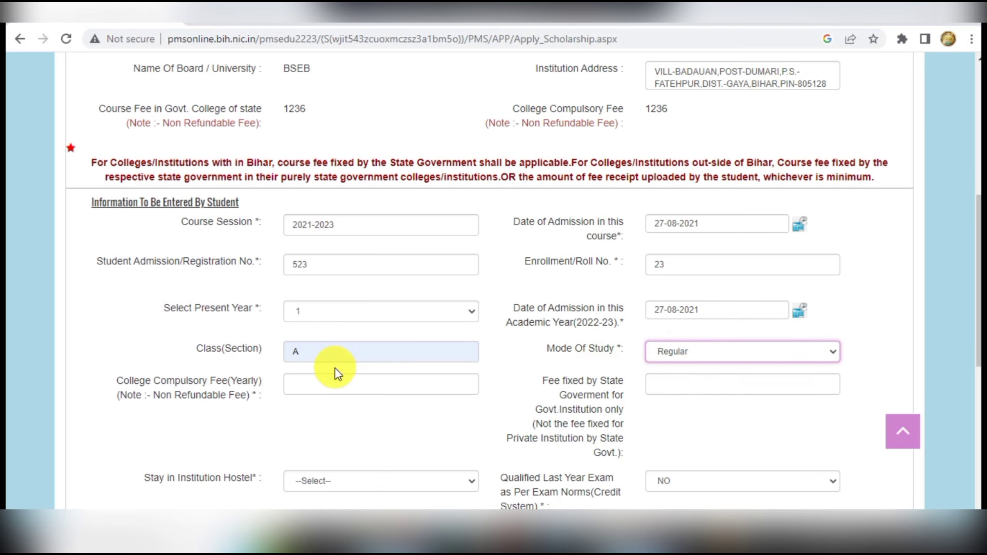
Enter compulsory fee 936 and state-fixed fee 951, and set hostel stay to NO
left_click(337, 386)
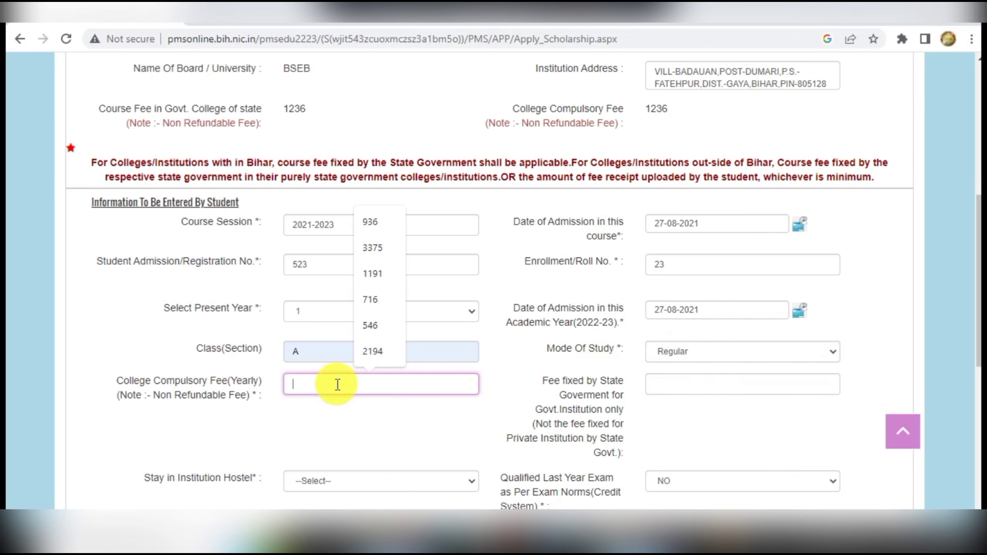
scroll(337, 381, "down", 5)
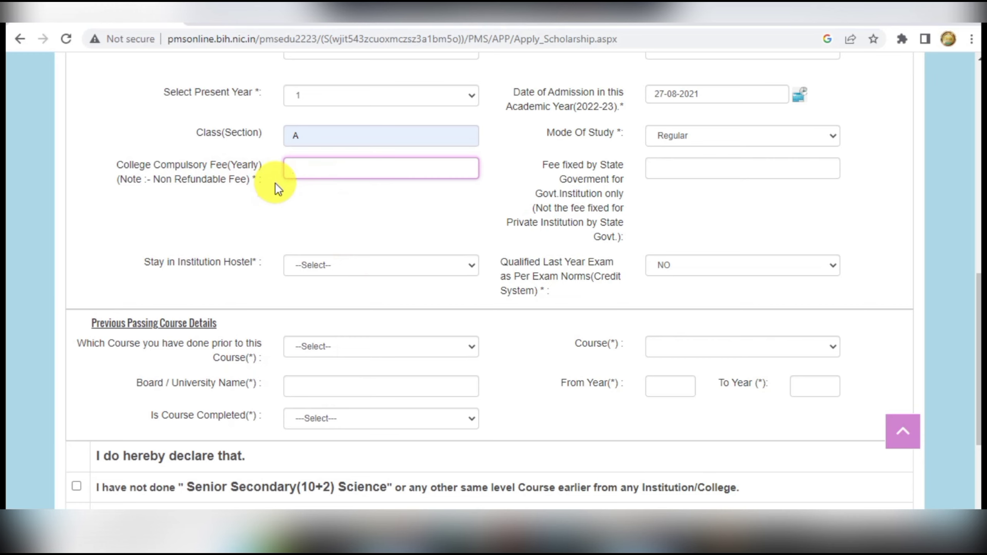
type("936")
left_click(724, 170)
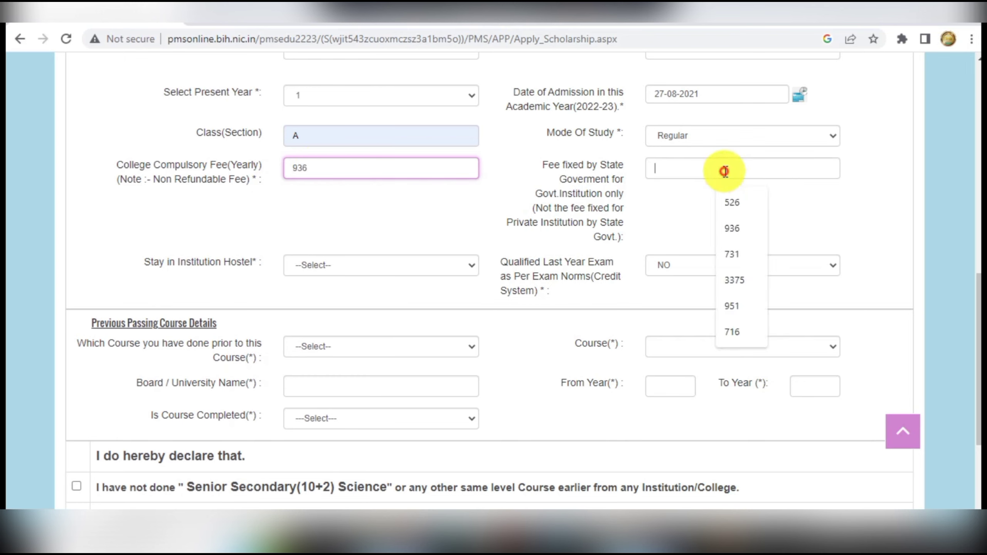
type("51")
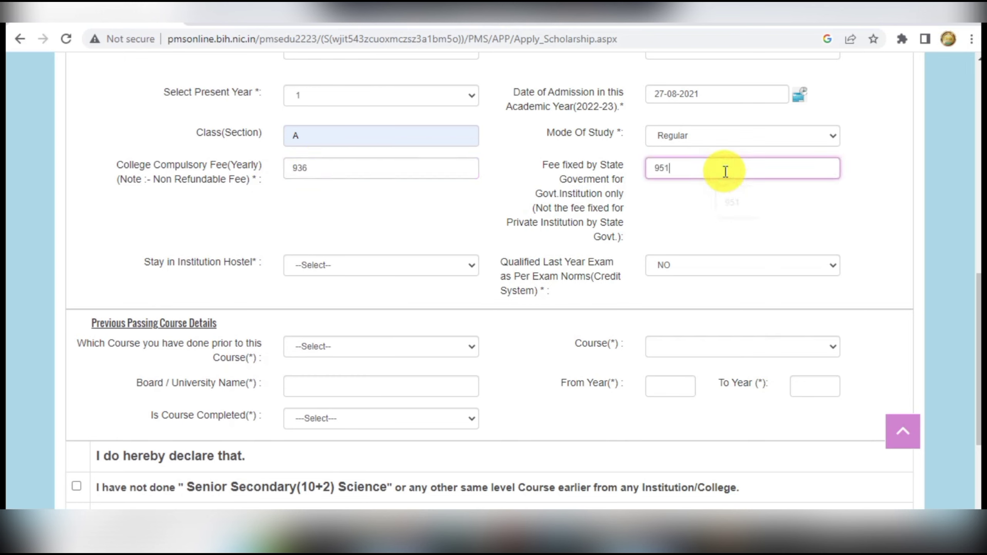
left_click(367, 265)
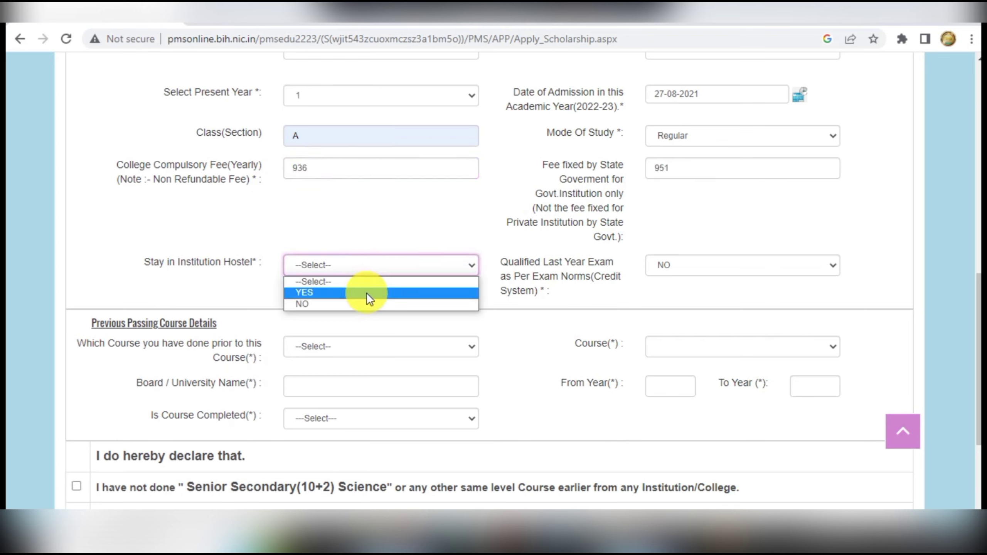
left_click(358, 304)
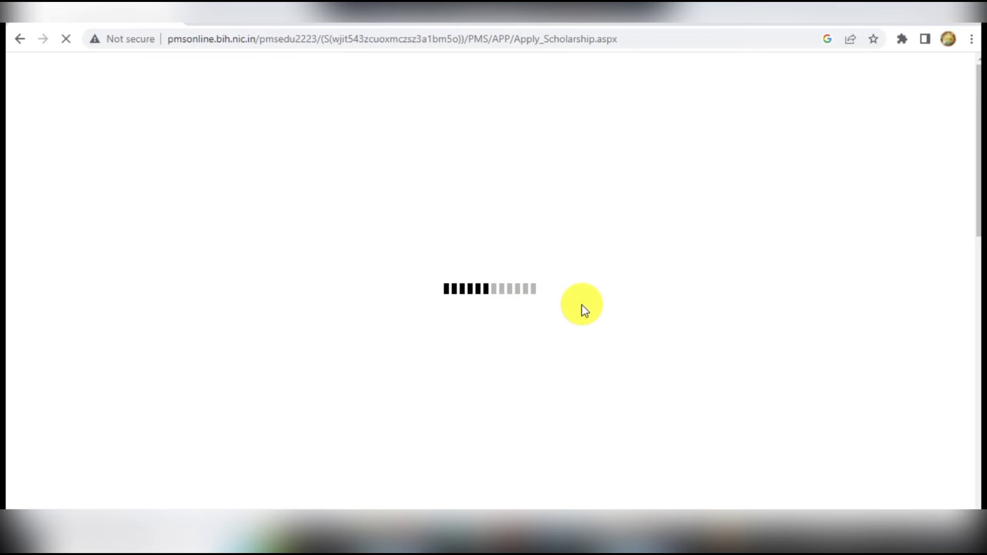
Set previous course to Group-D Senior Secondary(10+2) Science, board BIHAR SCHOOLEXAMINATION BOARD PATNA
scroll(544, 291, "down", 2)
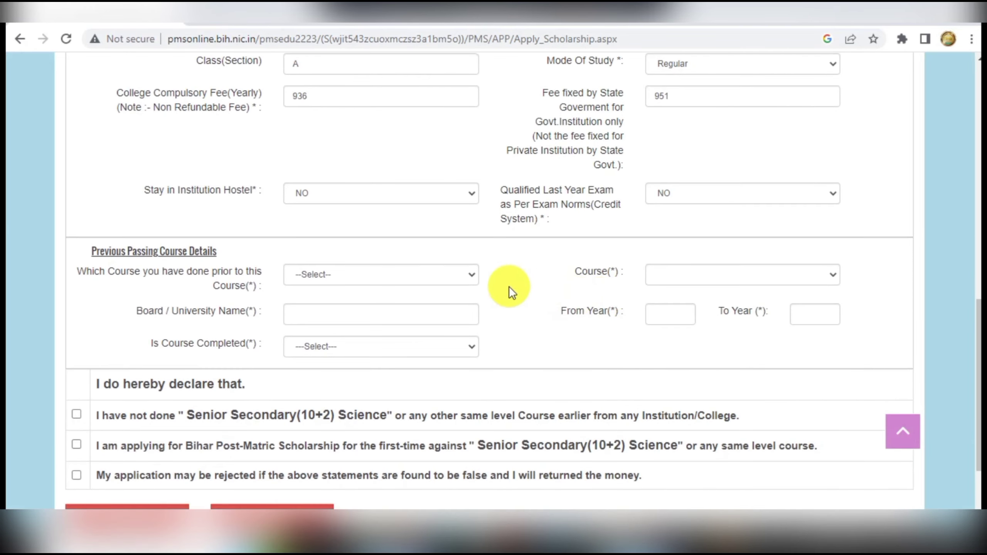
left_click(367, 285)
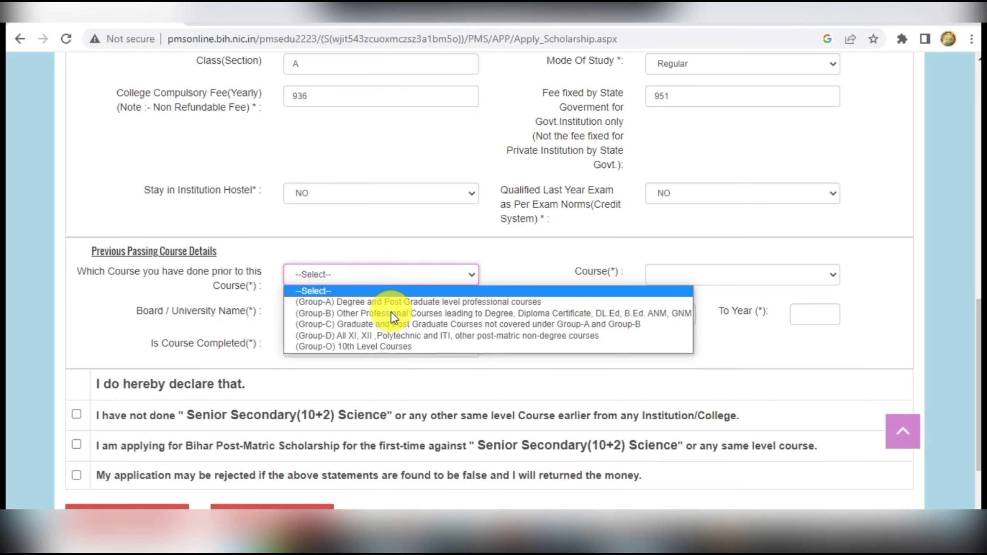
left_click(404, 336)
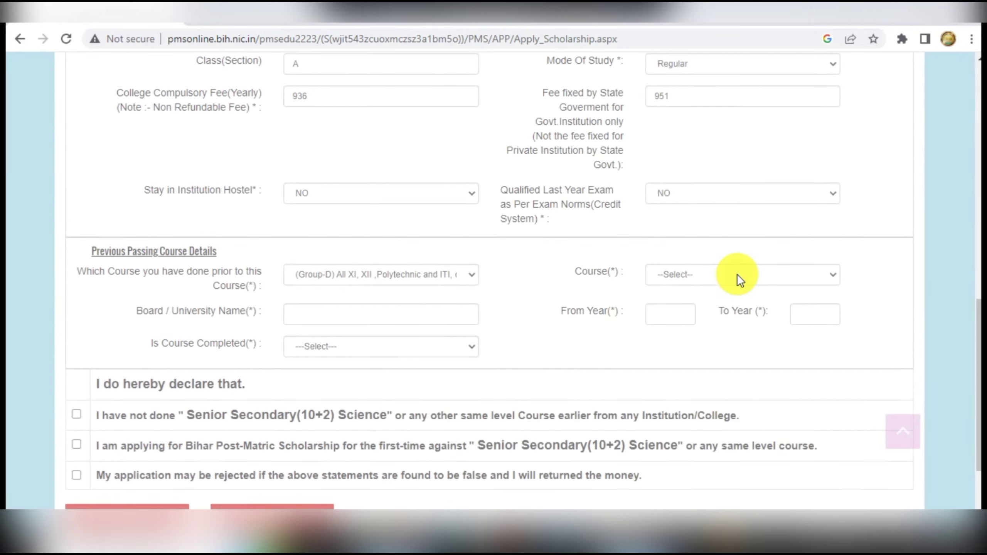
left_click(736, 274)
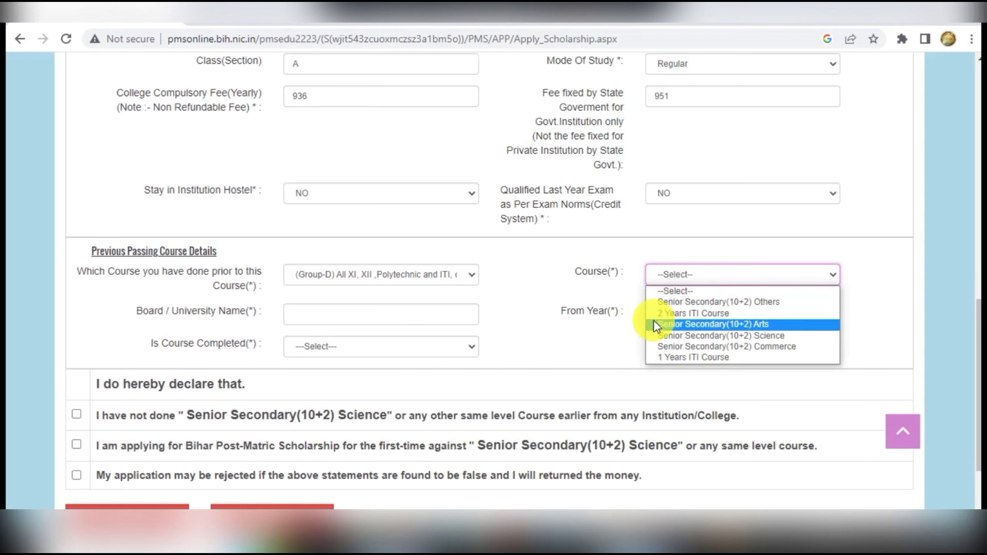
left_click(686, 338)
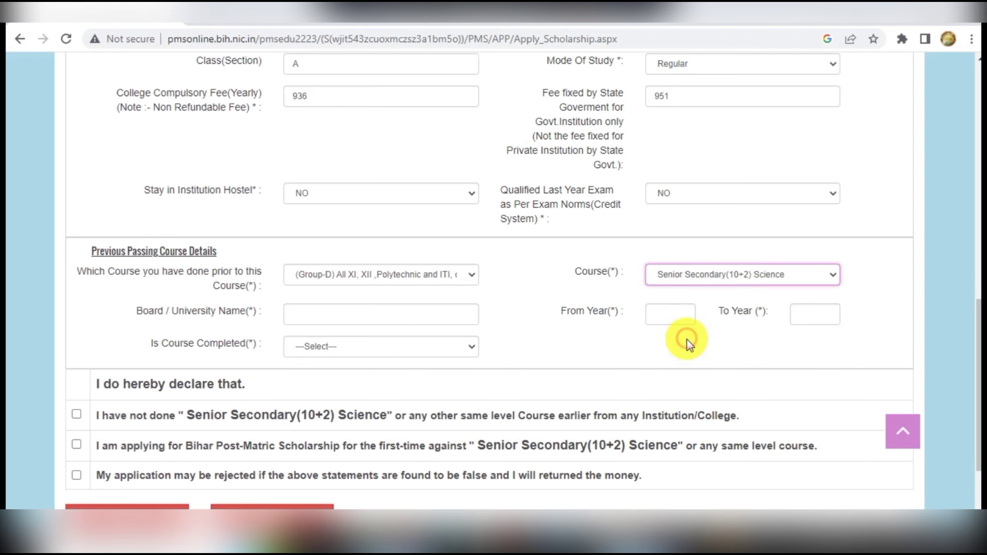
left_click(310, 313)
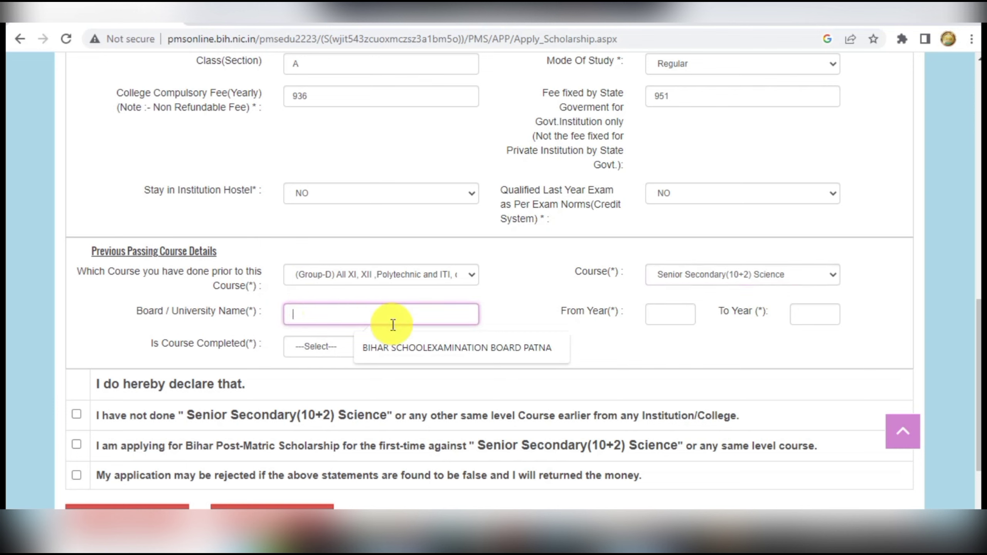
left_click(440, 349)
Enter previous course years 2021 to 2022 and mark the course completed Yes
left_click(677, 315)
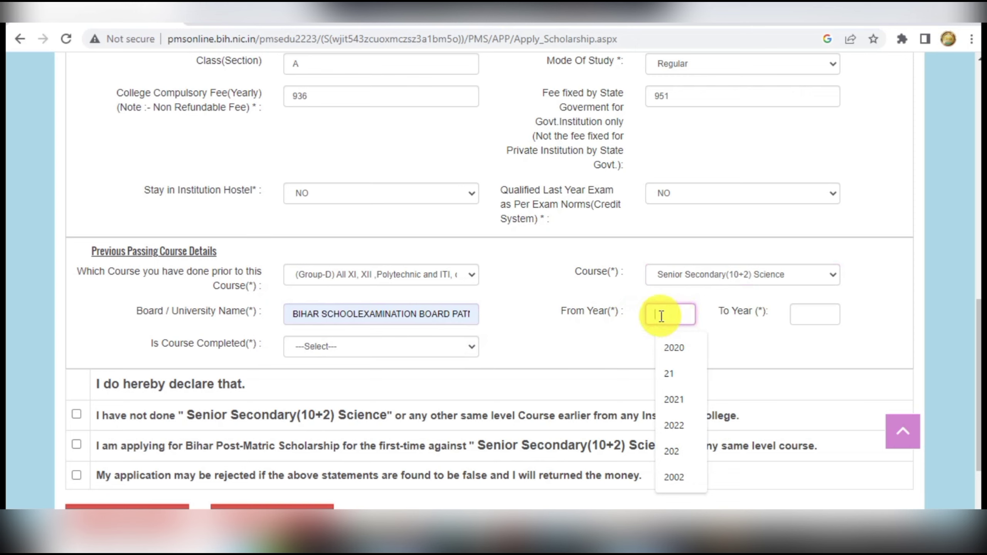
type("2021")
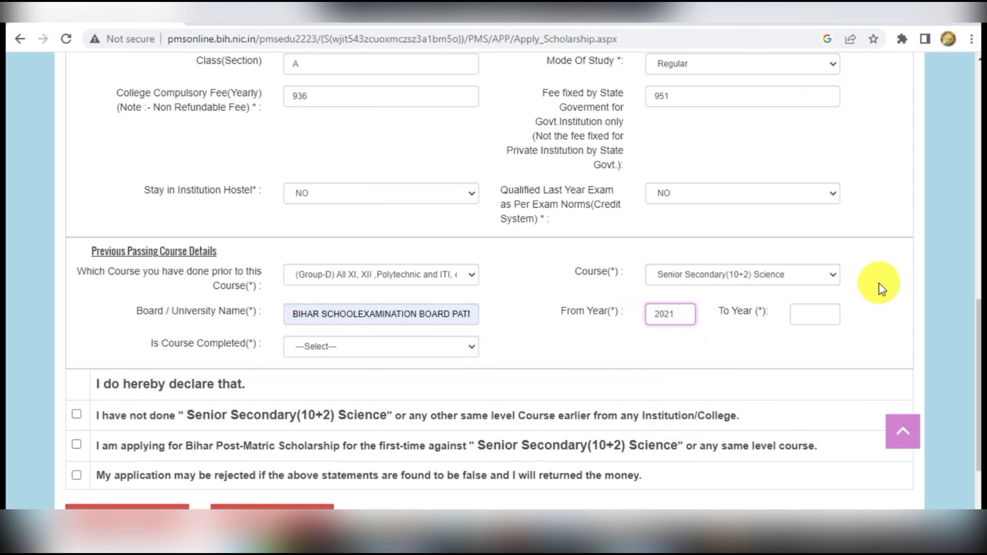
left_click(812, 323)
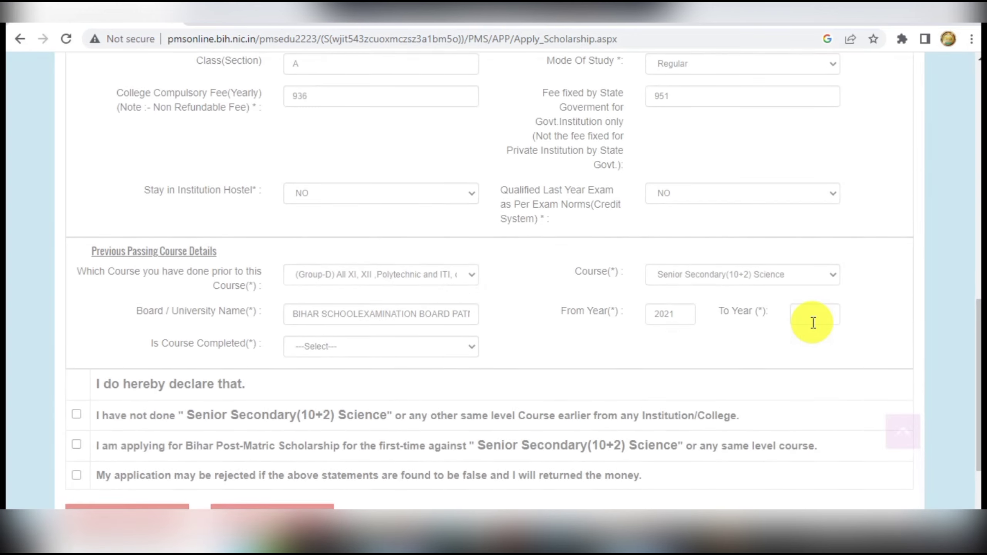
left_click(813, 322)
type("2")
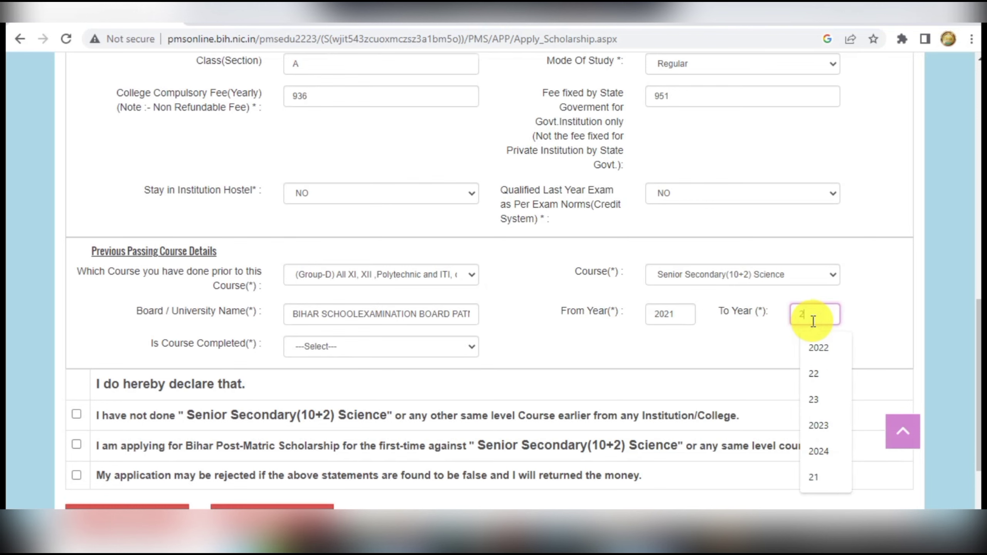
type("023")
left_click(783, 326)
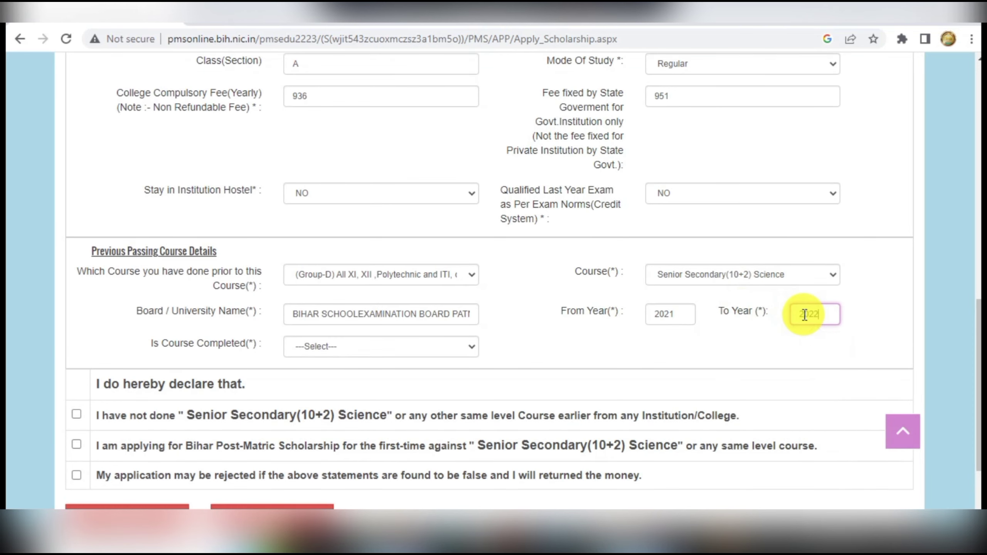
left_click(796, 319)
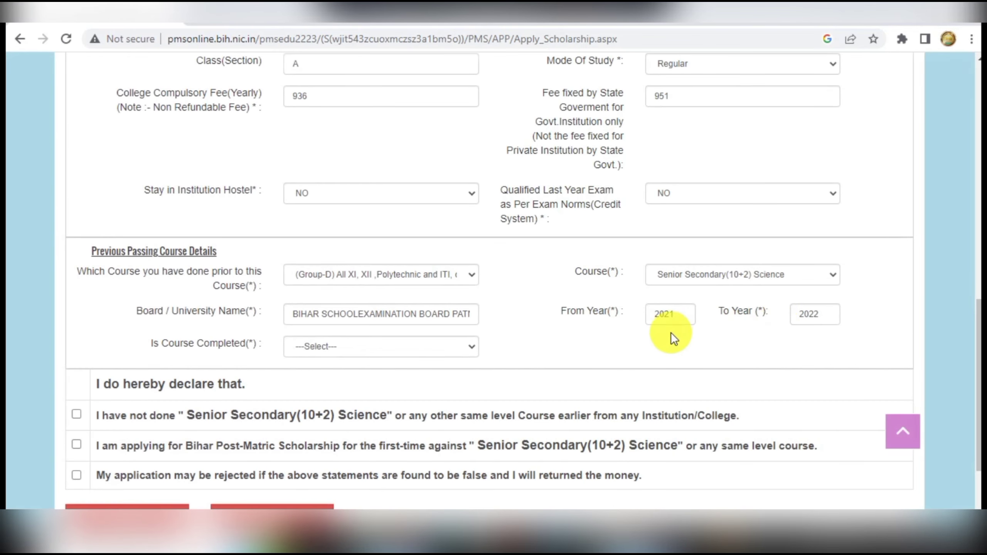
scroll(364, 321, "down", 2)
left_click(368, 274)
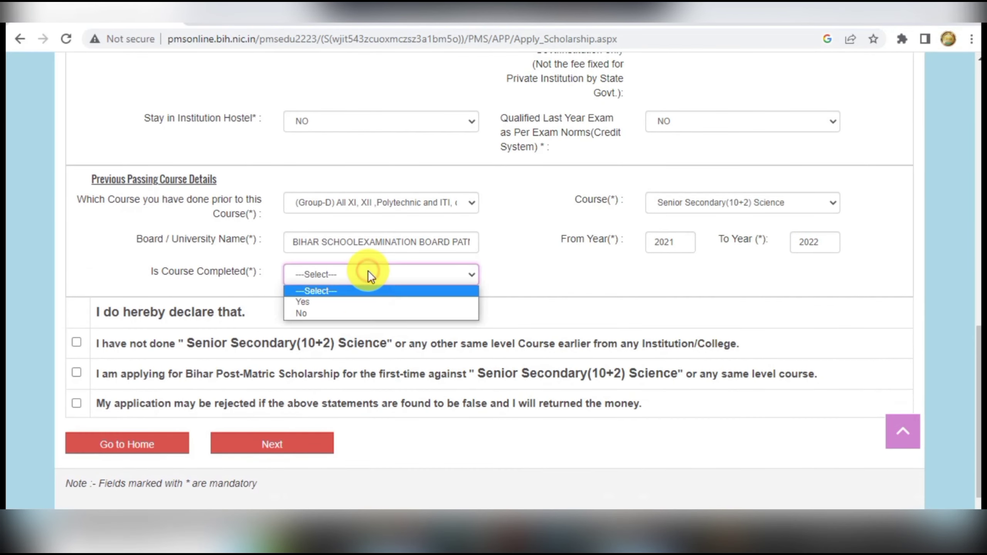
left_click(331, 302)
scroll(526, 297, "up", 10)
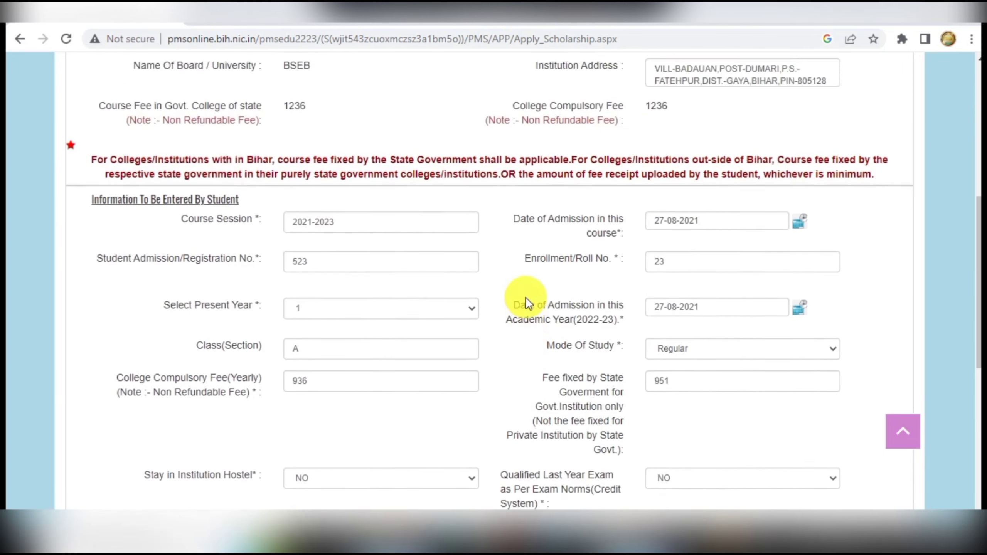
scroll(525, 297, "down", 8)
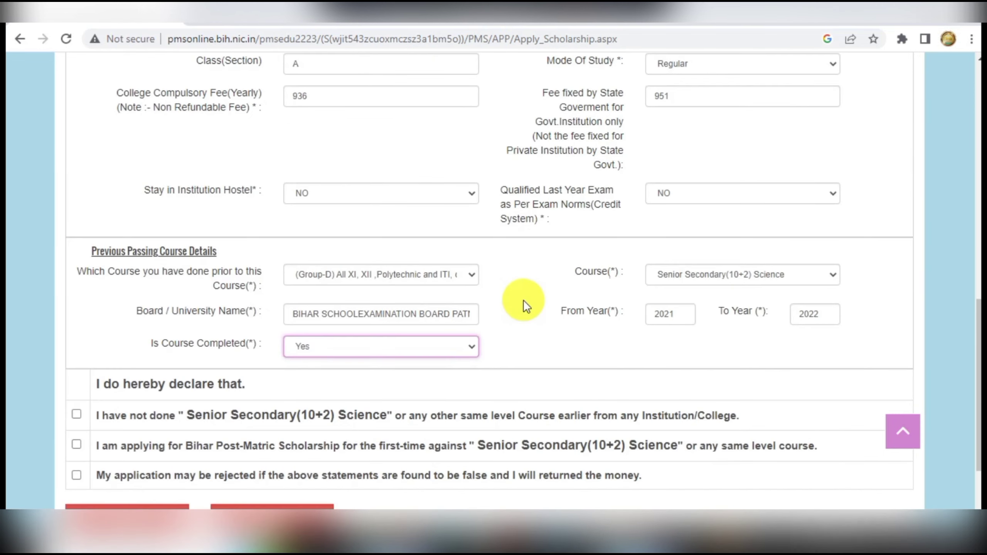
Tick the three 'I do hereby declare that' checkboxes and go Next
left_click(78, 414)
left_click(77, 442)
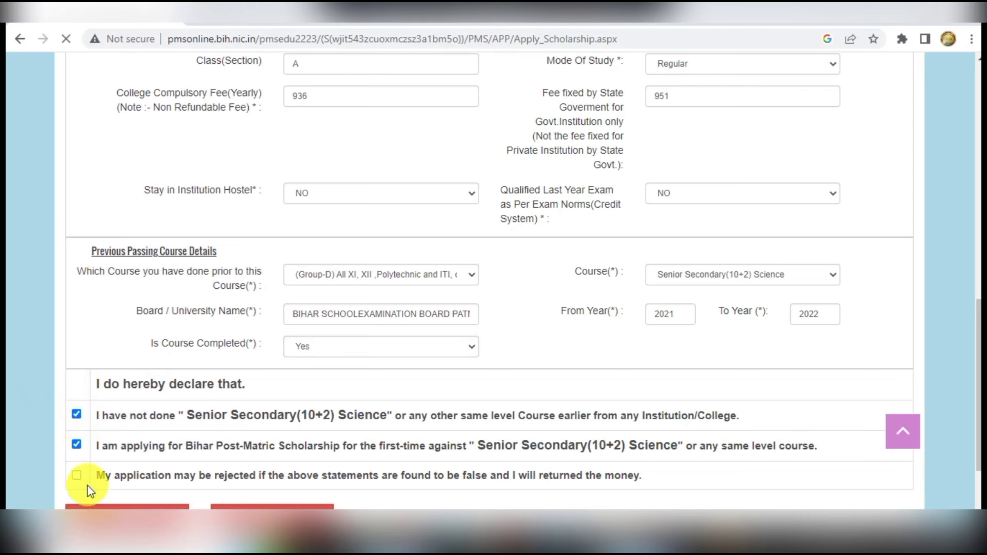
left_click(78, 475)
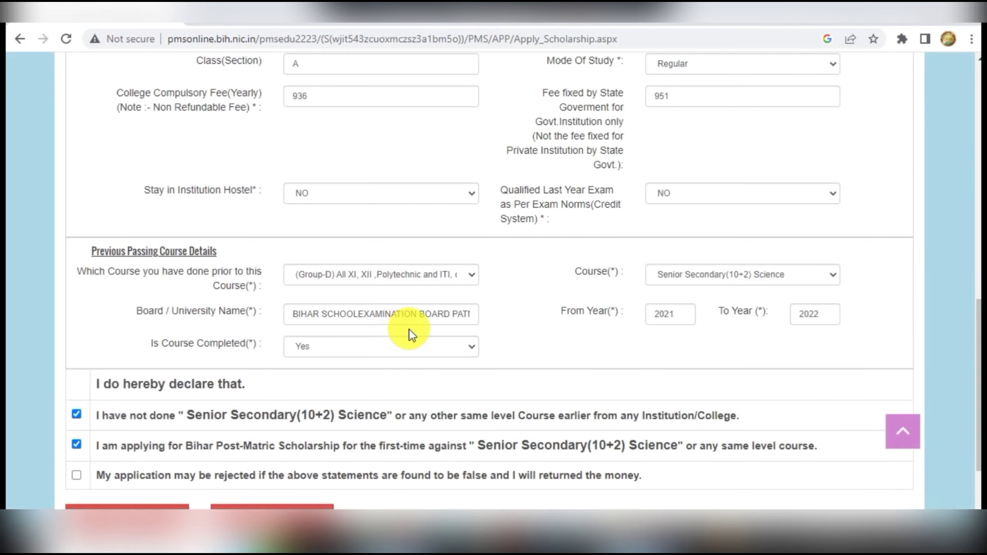
scroll(29, 379, "down", 3)
left_click(77, 362)
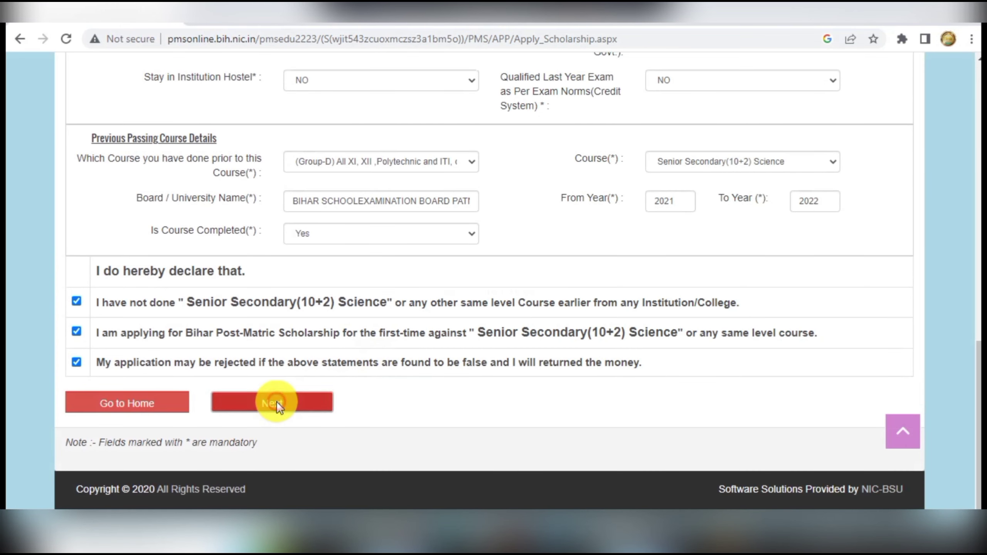
left_click(272, 405)
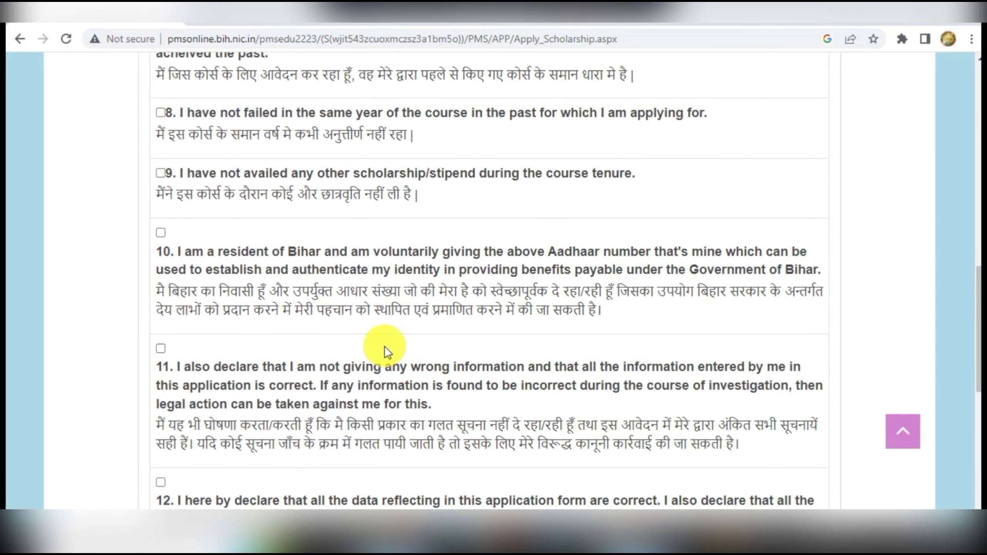
Tick undertaking statements 4 through 12 down to the Mobile Verification section
scroll(383, 344, "up", 15)
scroll(383, 344, "up", 2)
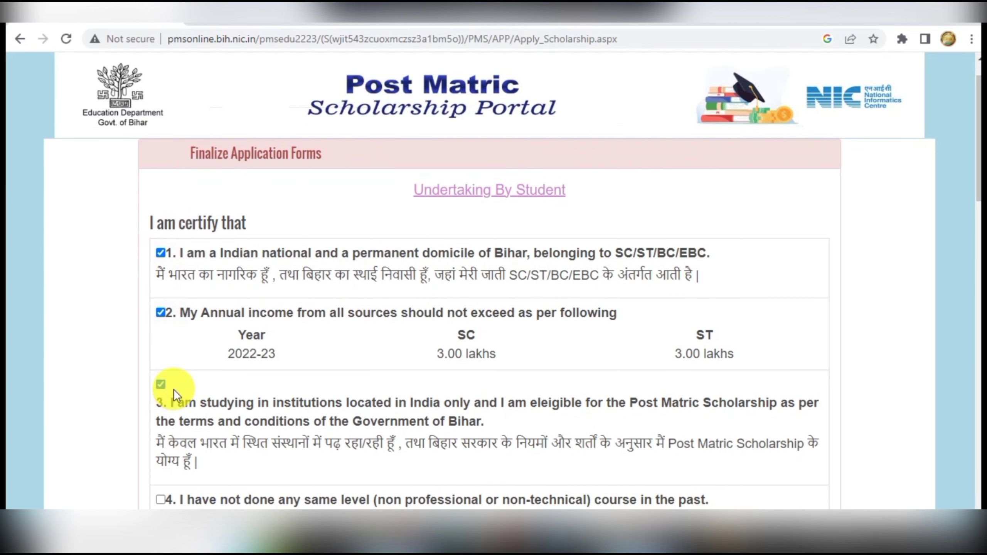
scroll(173, 389, "down", 4)
left_click(160, 355)
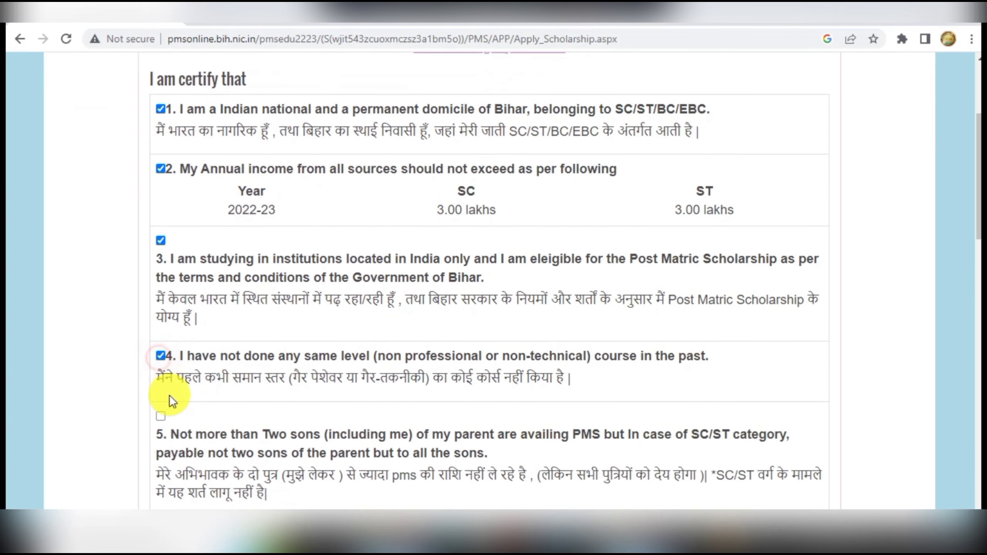
left_click(161, 415)
scroll(183, 405, "down", 4)
scroll(185, 408, "down", 1)
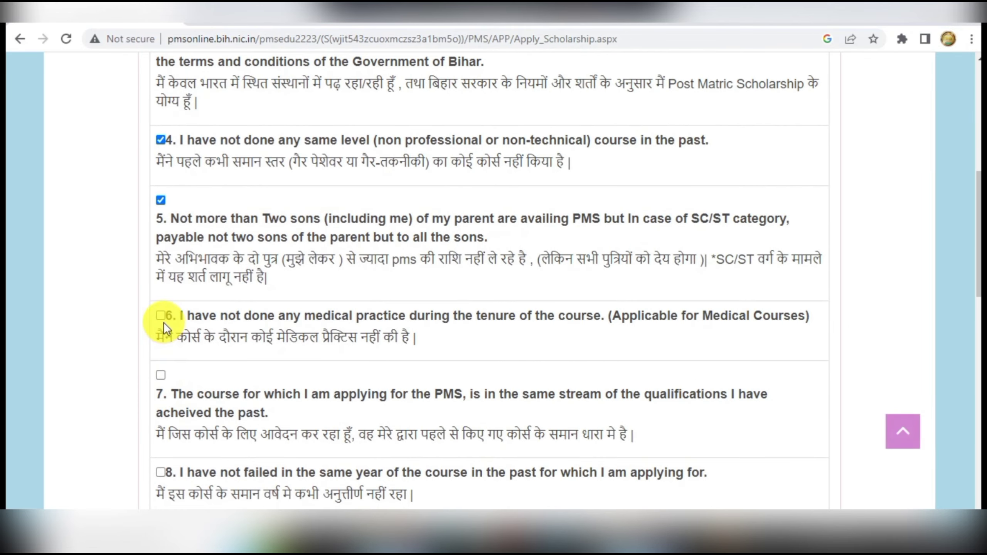
left_click(161, 316)
left_click(161, 374)
scroll(175, 389, "down", 4)
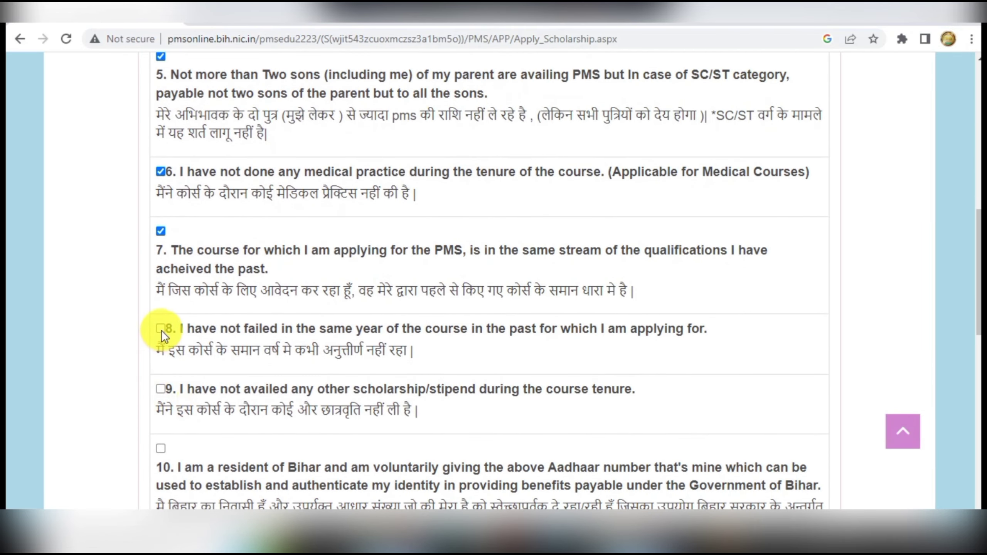
left_click(161, 329)
left_click(160, 389)
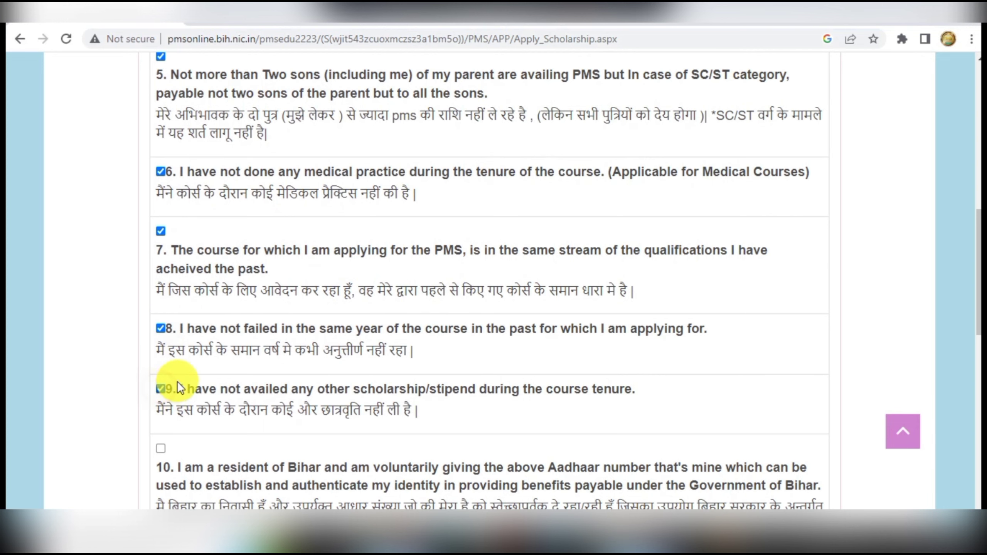
scroll(171, 383, "down", 5)
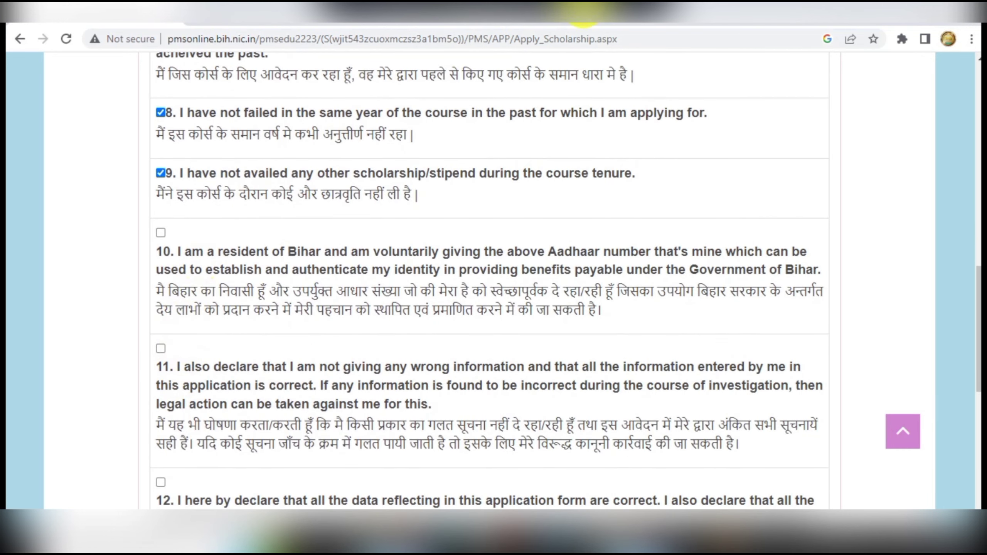
left_click(159, 230)
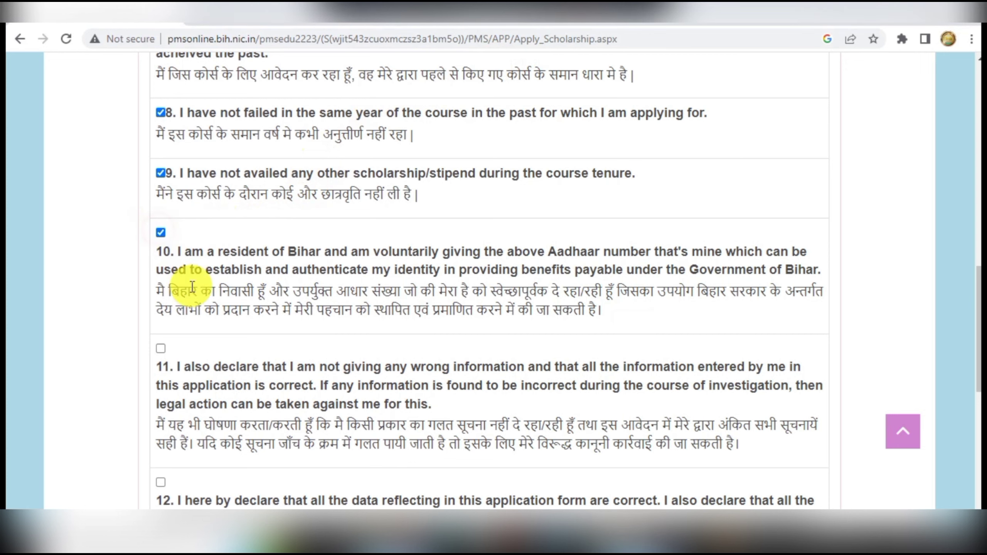
left_click(160, 349)
scroll(183, 319, "down", 3)
left_click(161, 338)
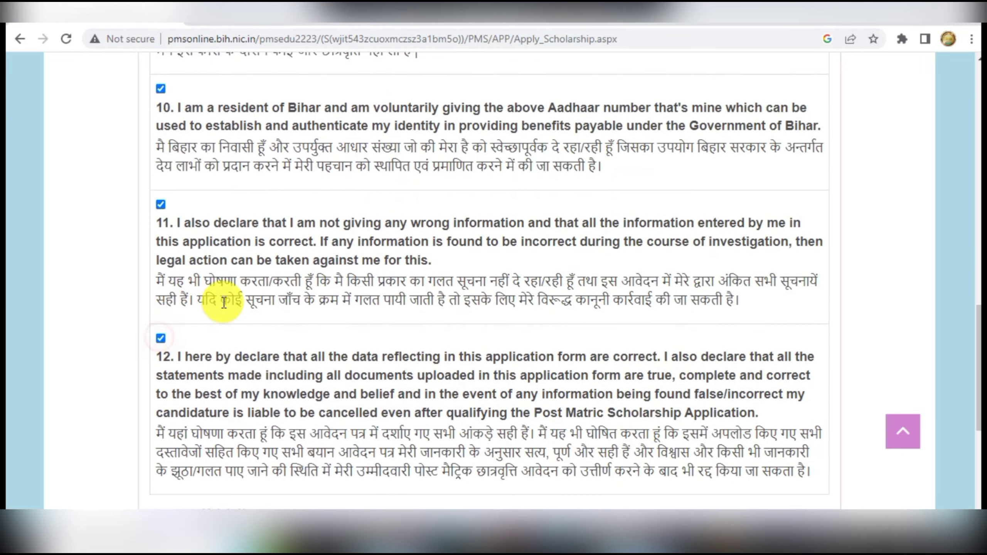
scroll(224, 304, "down", 5)
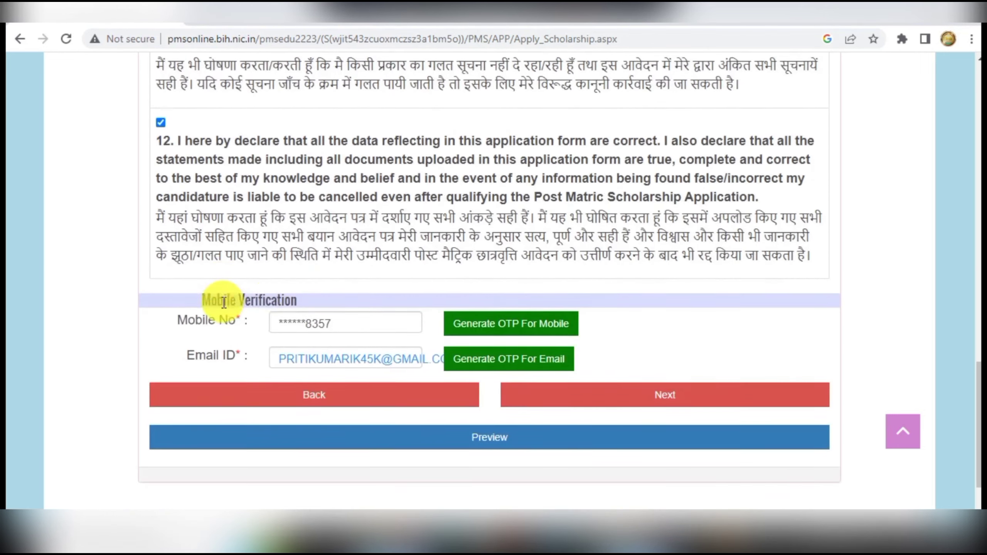
Generate a mobile OTP, enter the received code and verify the mobile number
left_click(515, 326)
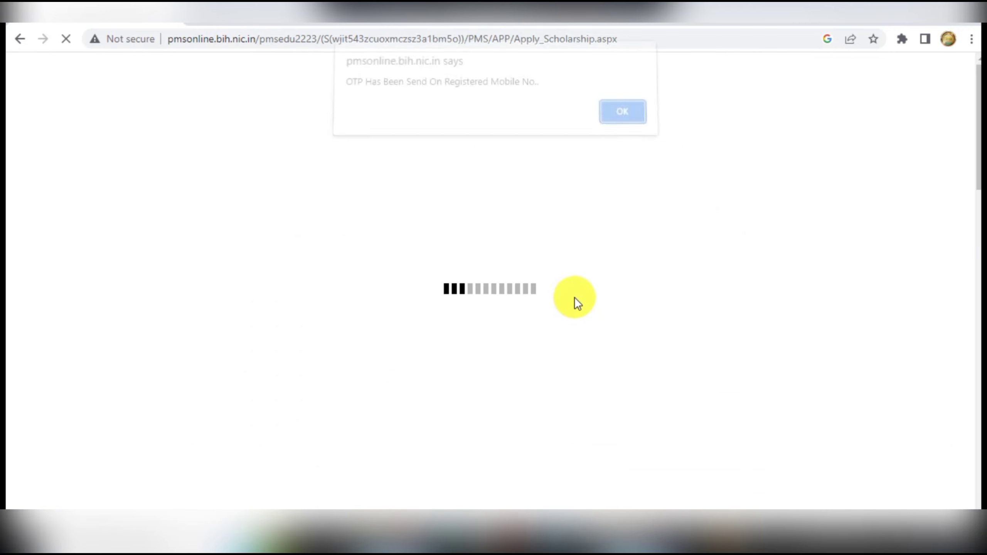
left_click(609, 117)
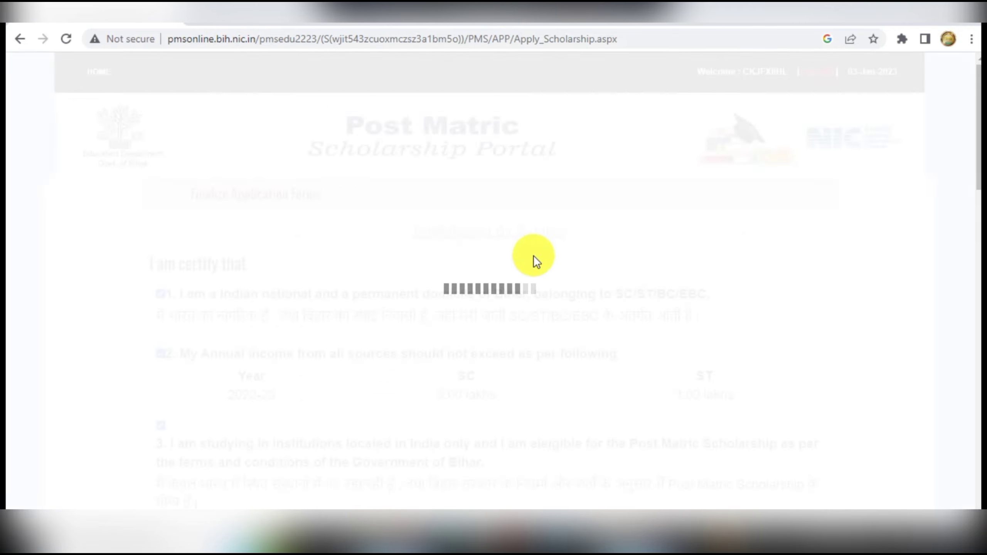
scroll(579, 270, "down", 15)
scroll(575, 273, "down", 10)
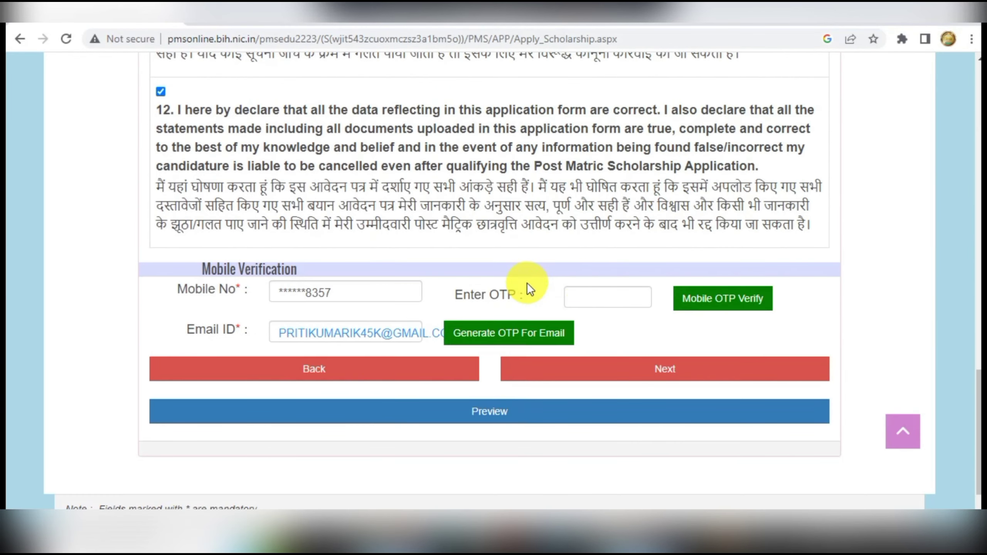
left_click(583, 296)
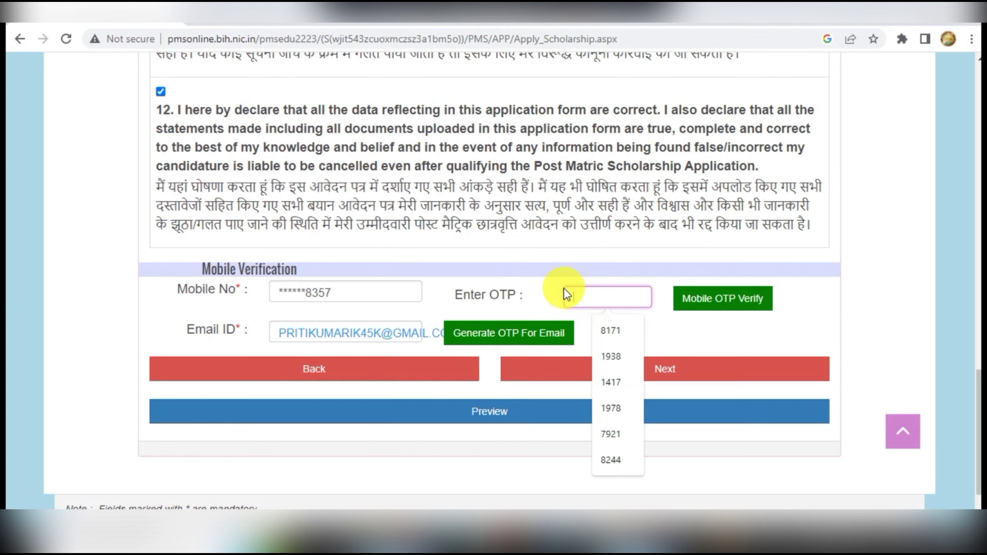
left_click(768, 302)
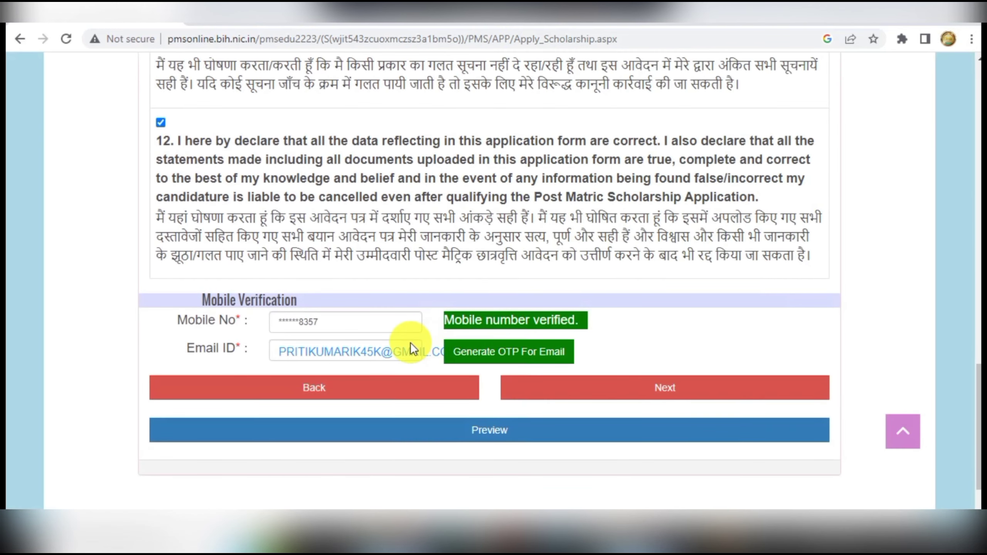
Request an e-mail OTP and get ready to enter it in its field
left_click(499, 355)
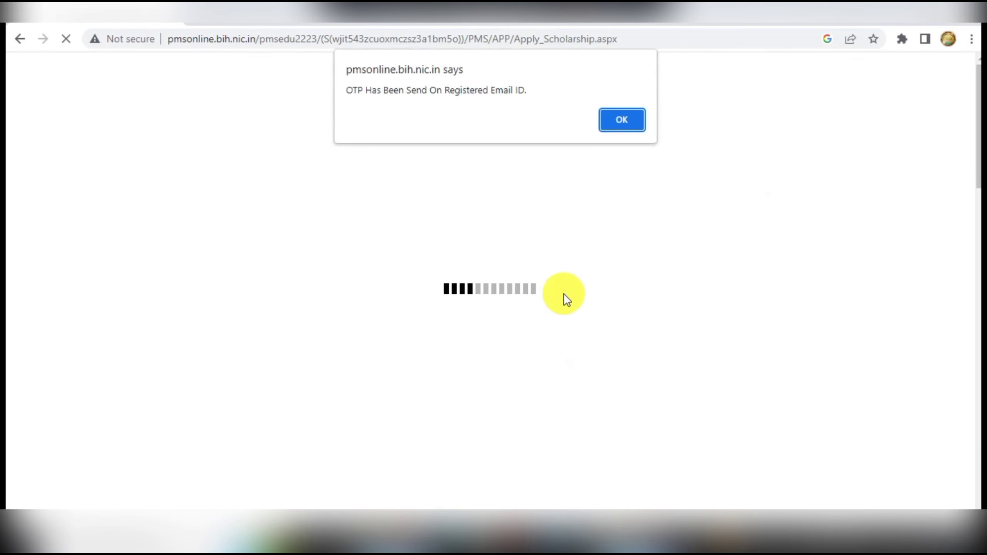
left_click(626, 117)
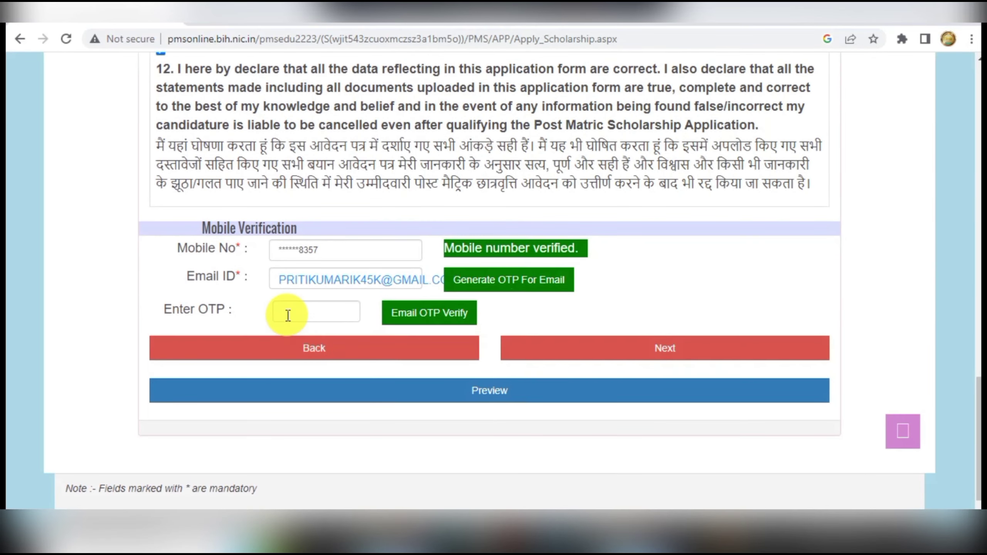
left_click(292, 313)
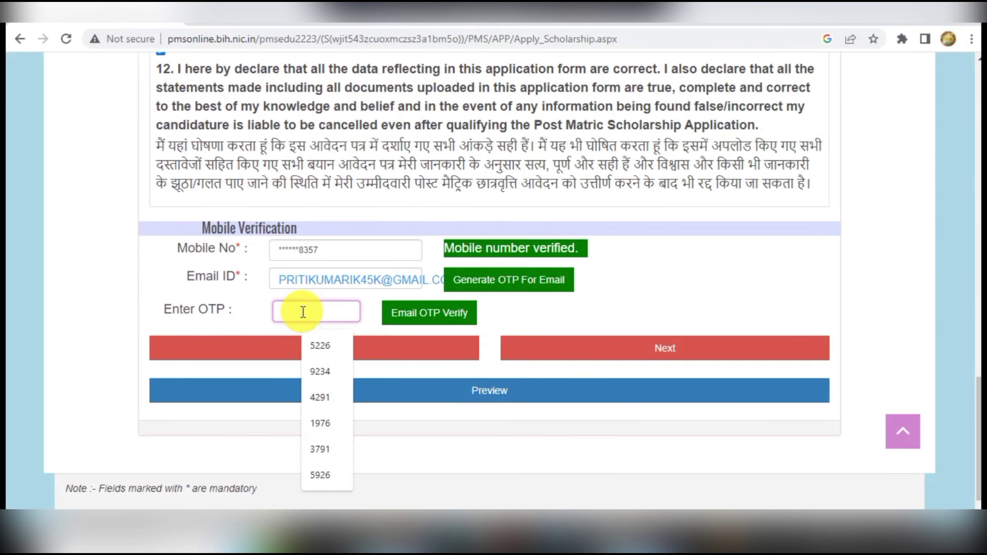